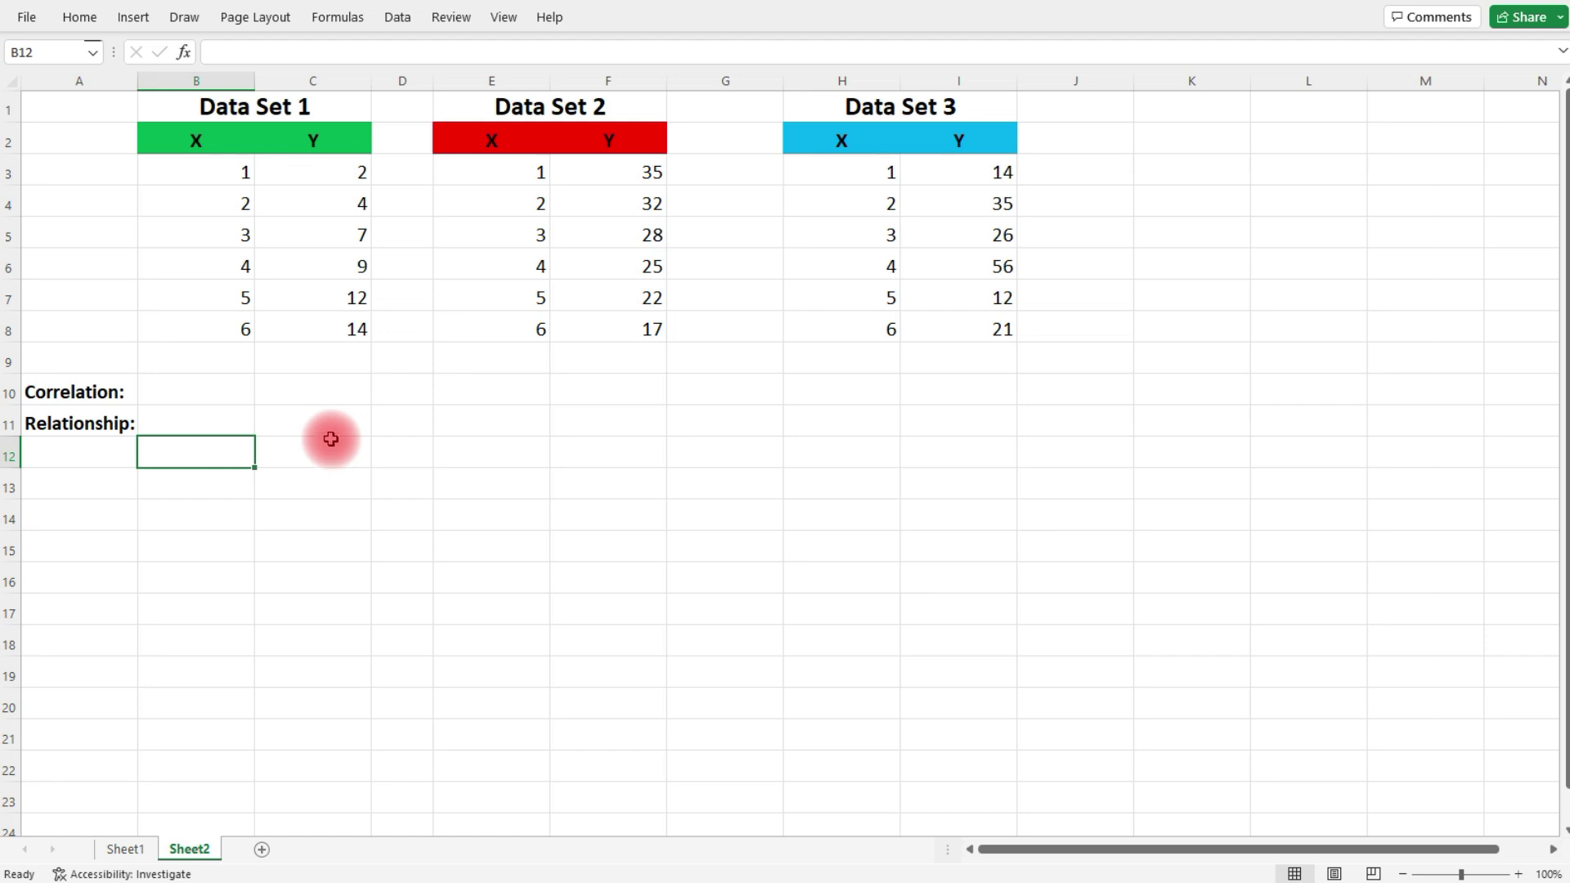
Enter =CORREL(B3:B8,C3:C8) in B10, returning 0.99838144 for Data Set 1.
left_click(231, 395)
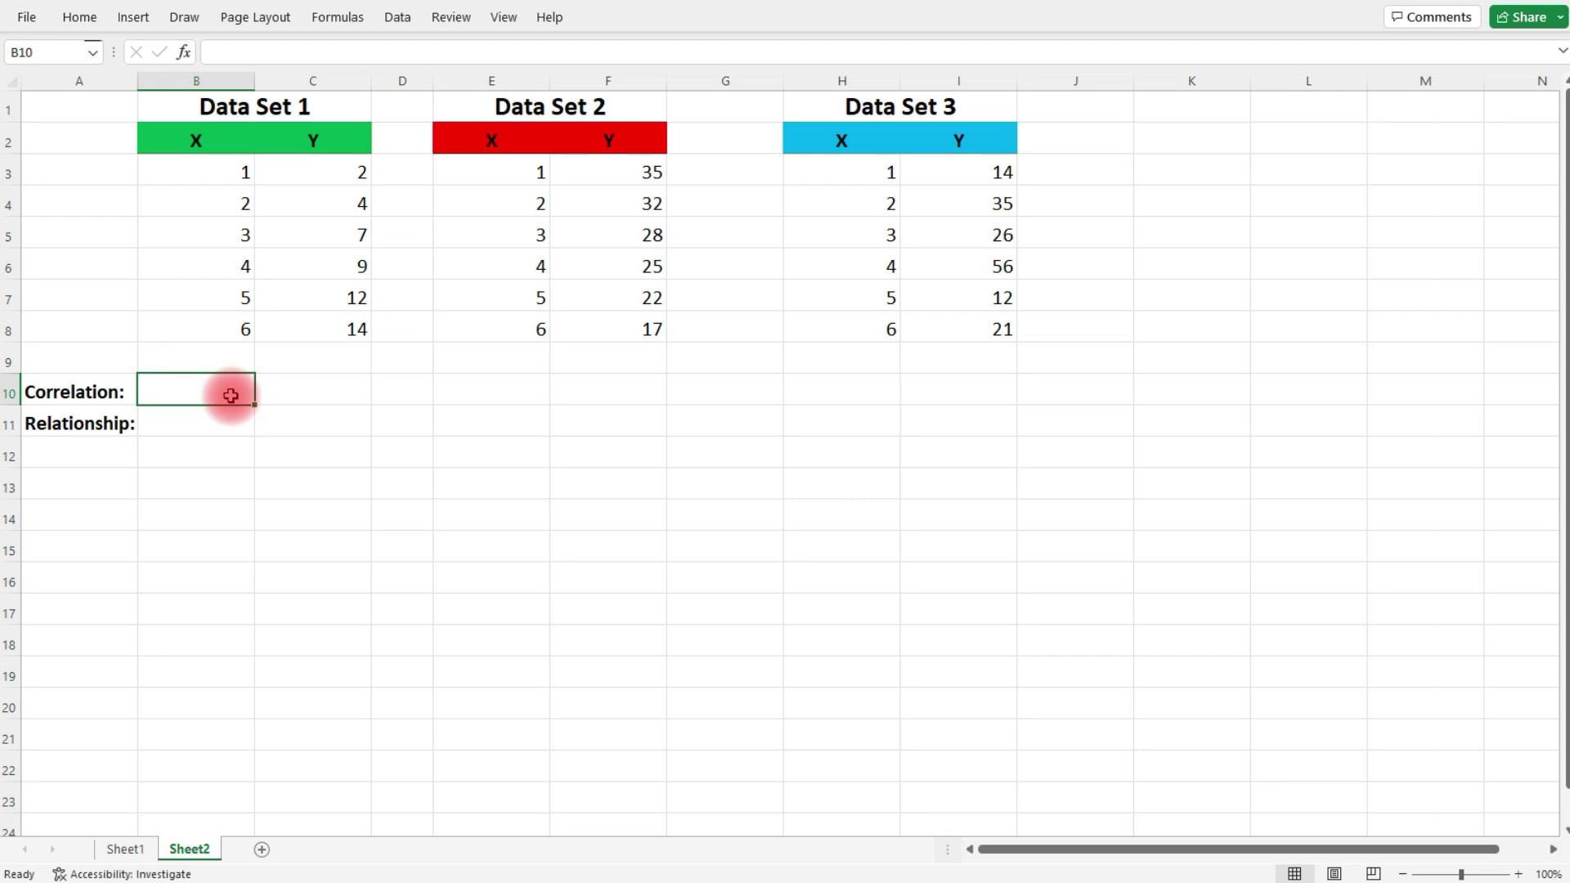
type("=correl")
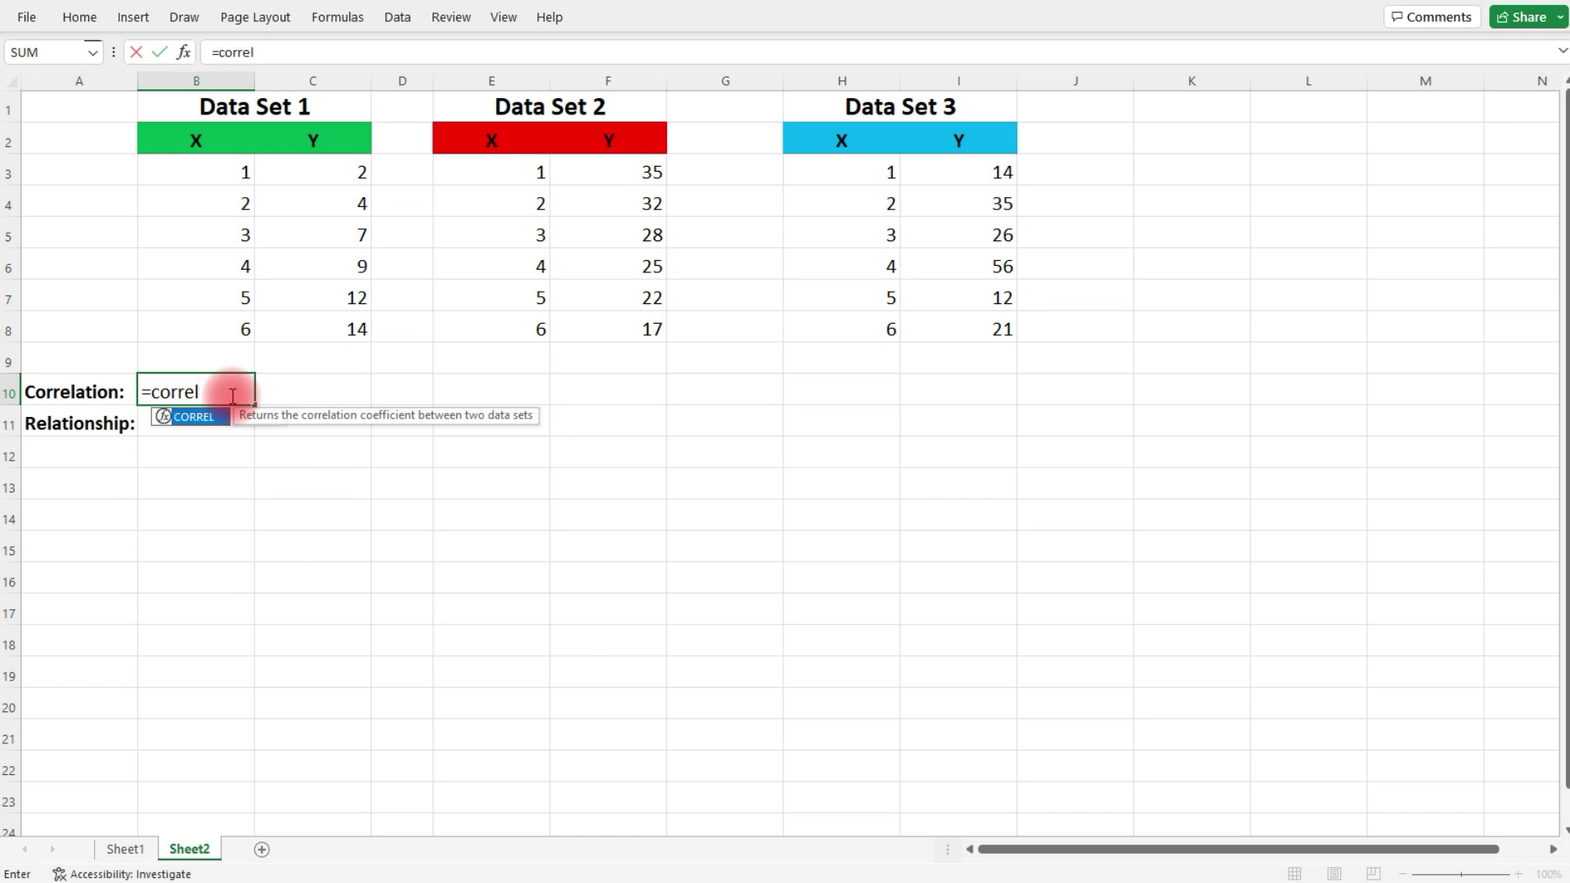
type("(")
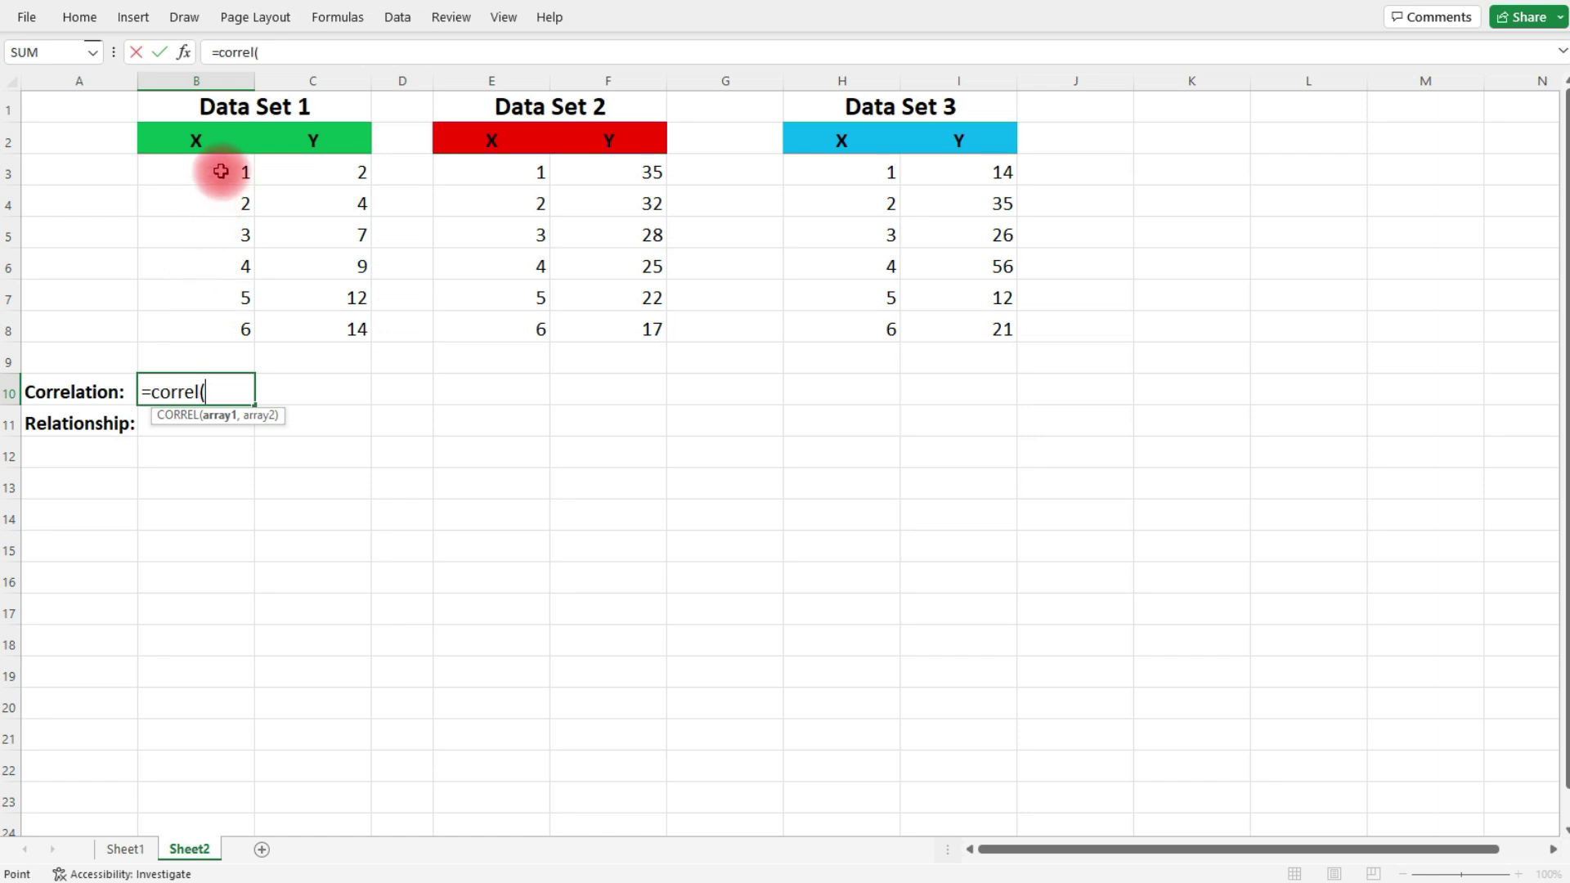
left_click_drag(219, 172, 235, 316)
type(",")
left_click_drag(319, 172, 333, 326)
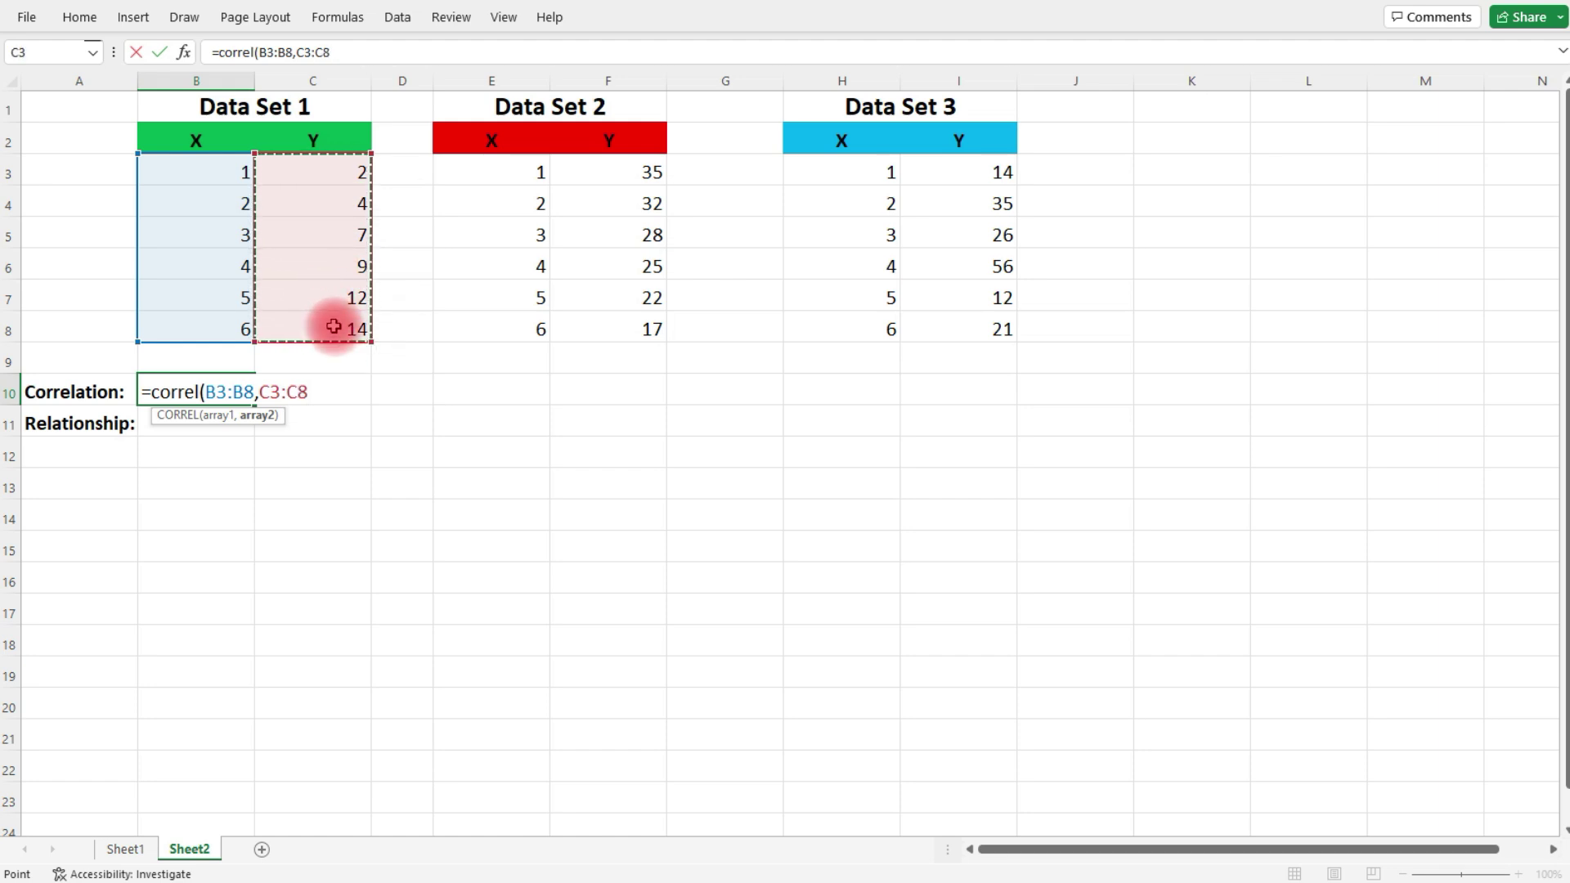
type(")")
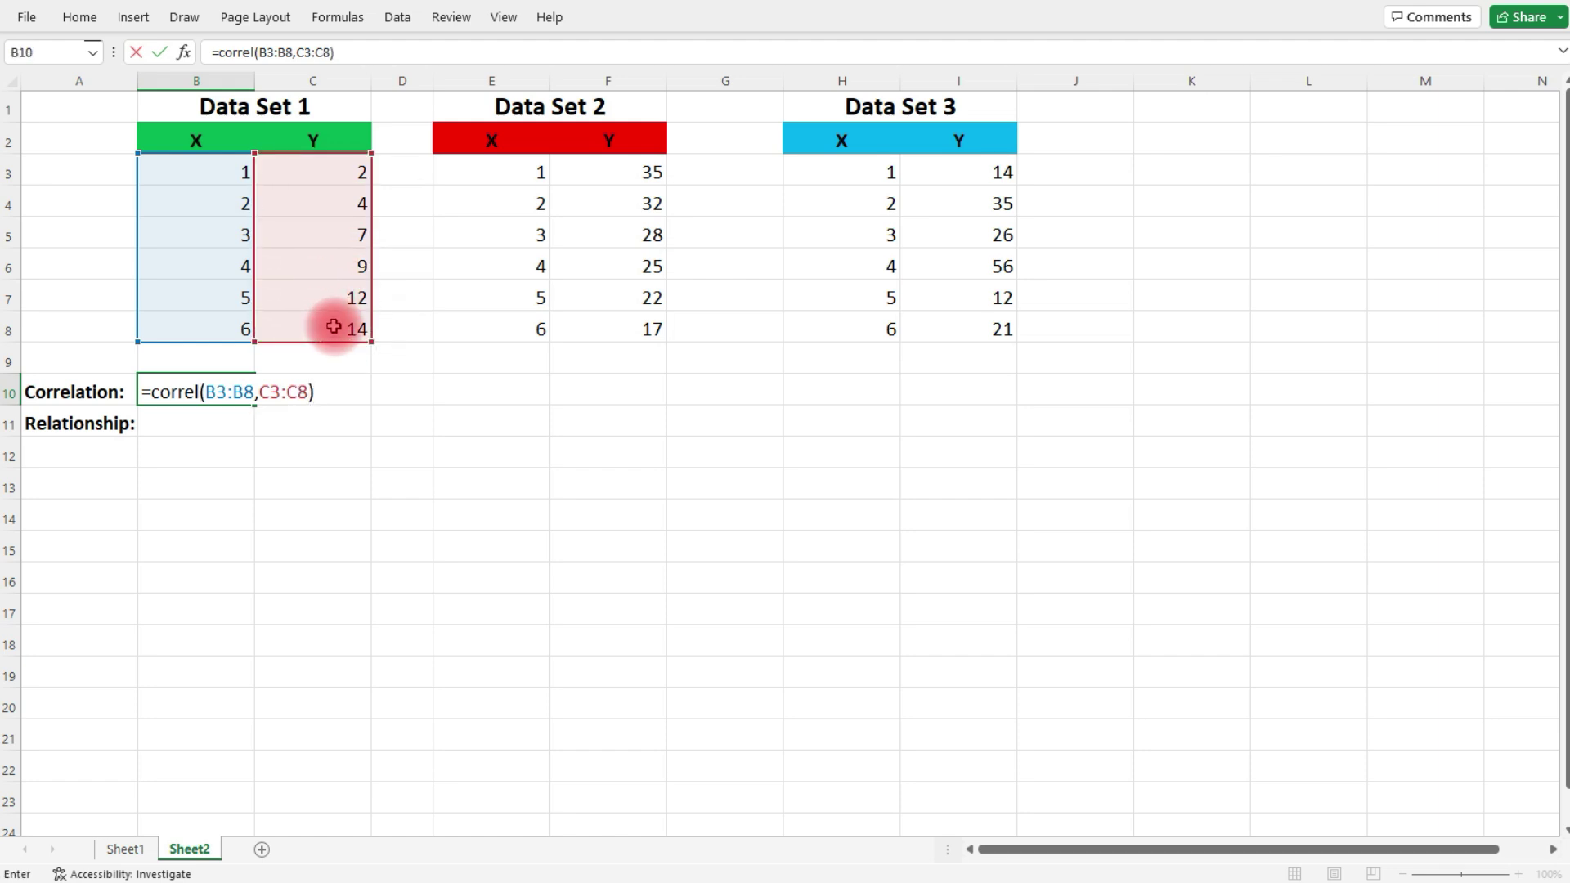
key("Return")
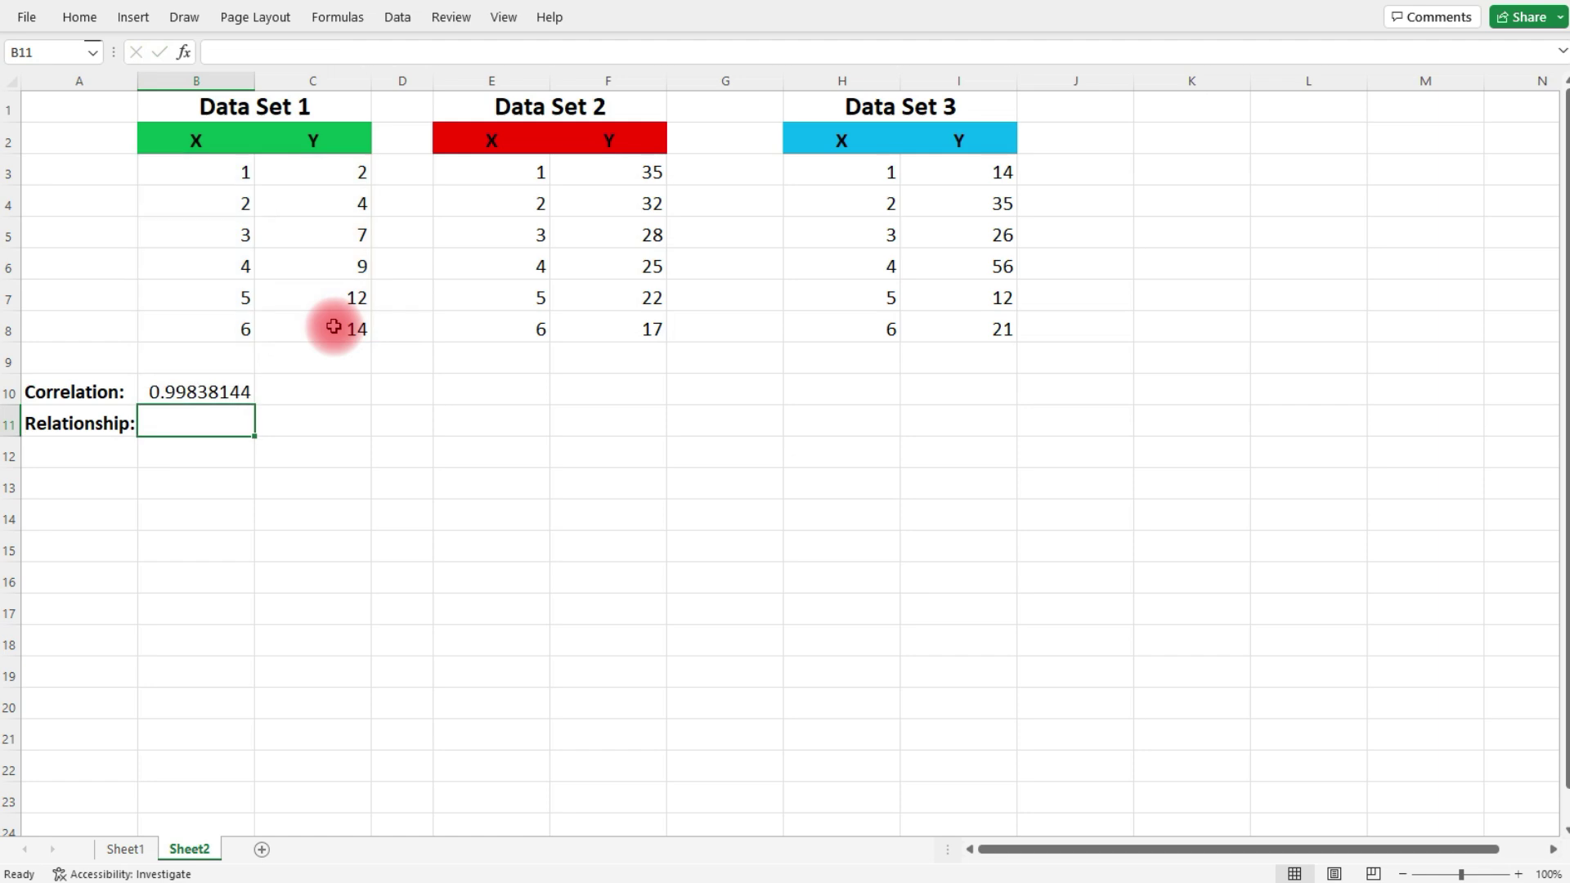
left_click(92, 393)
Rename the A10 heading from Correlation to R:.
type("R")
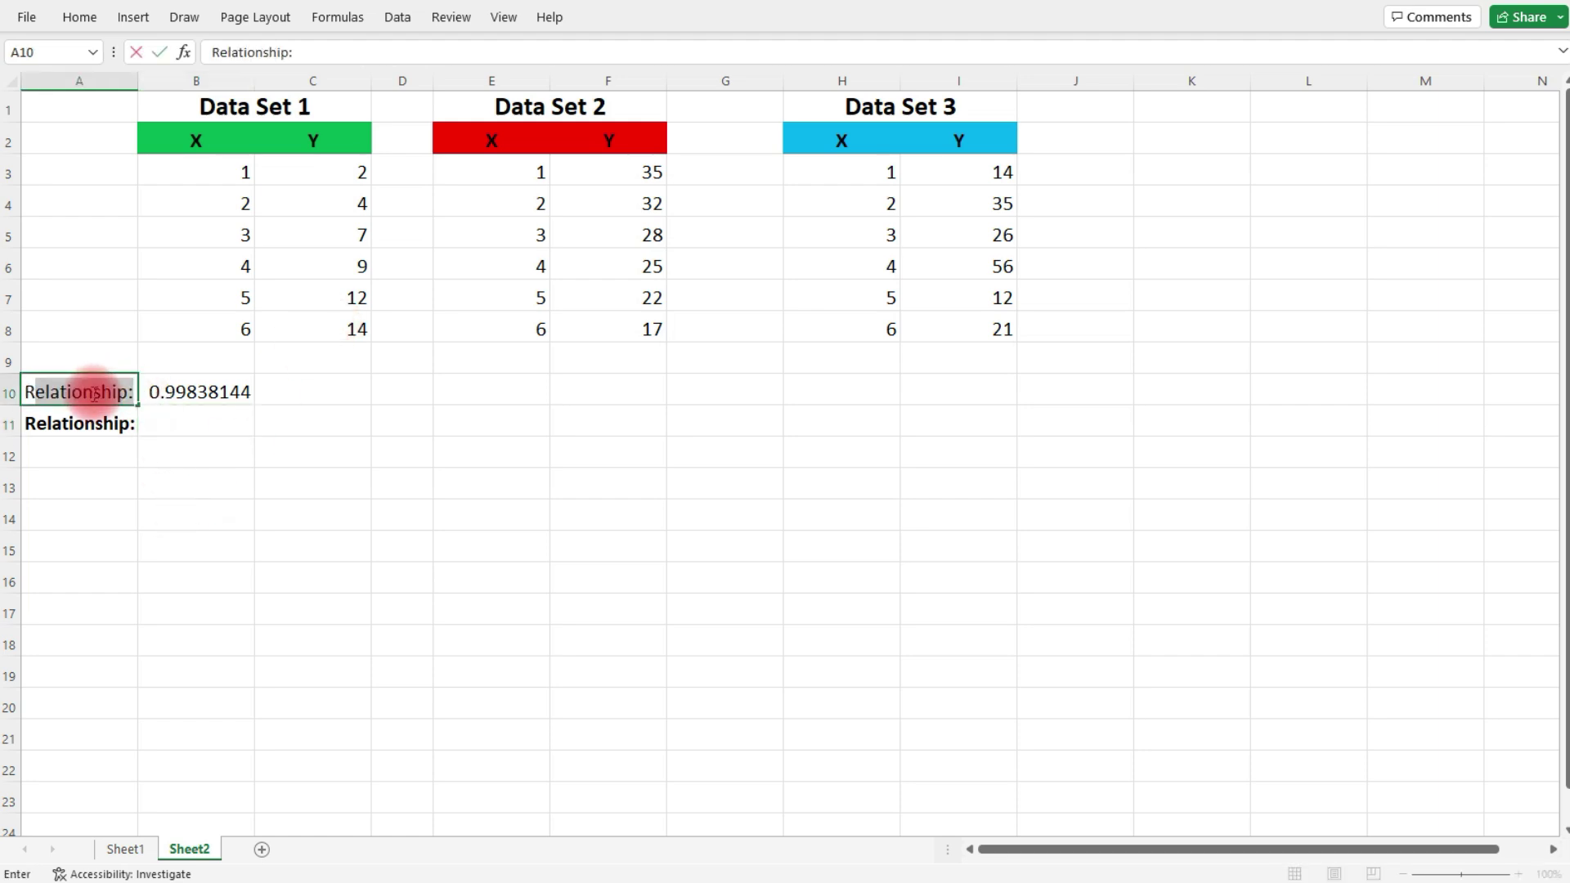
type(":")
key("Return")
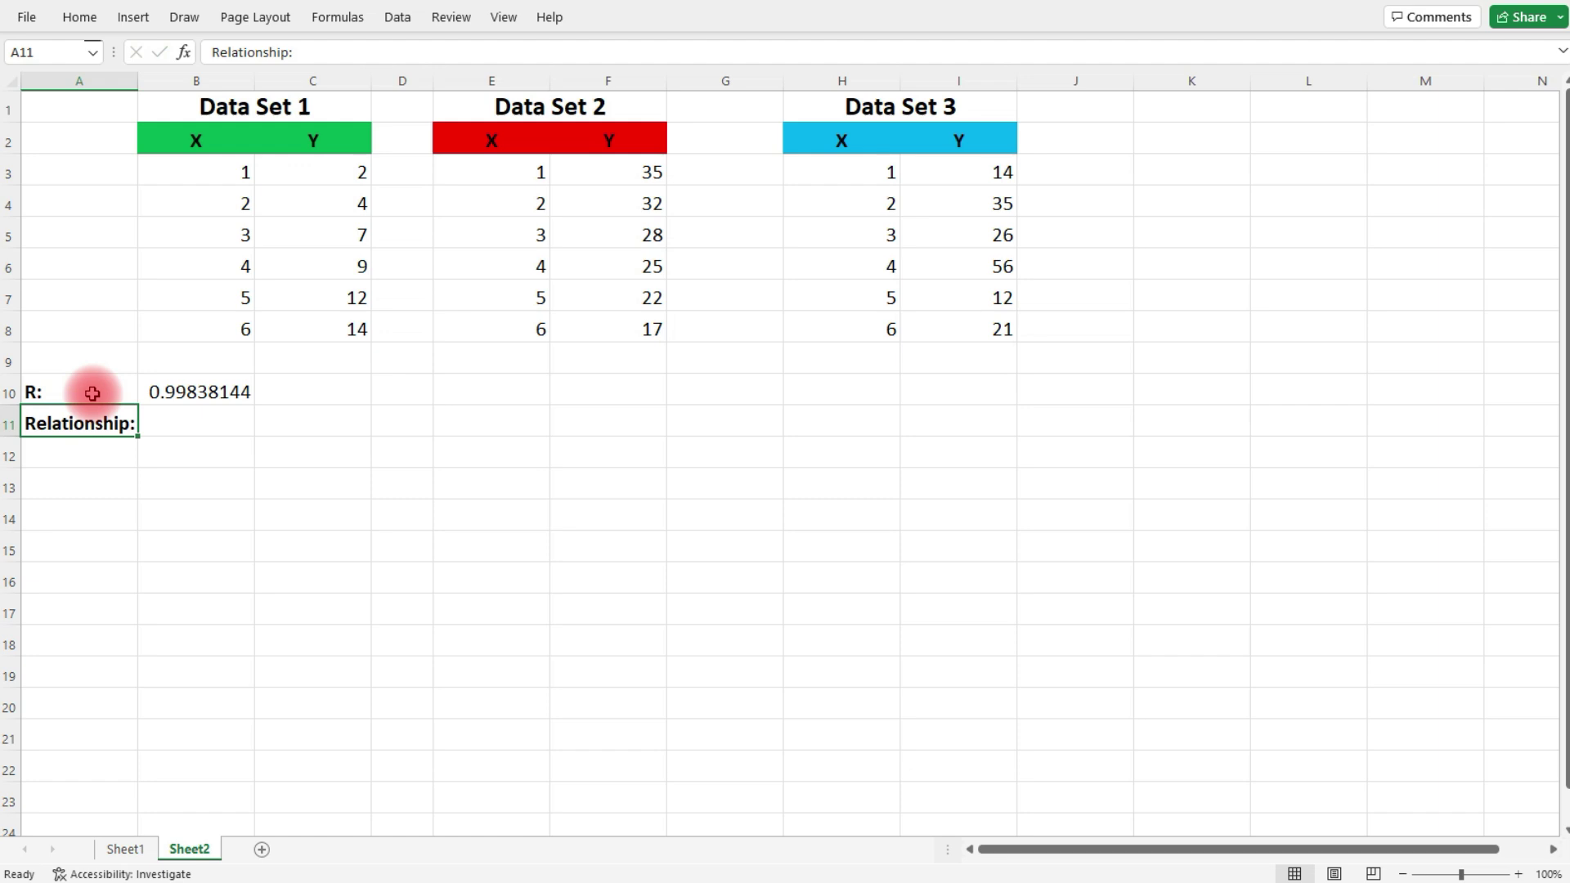
left_click(224, 392)
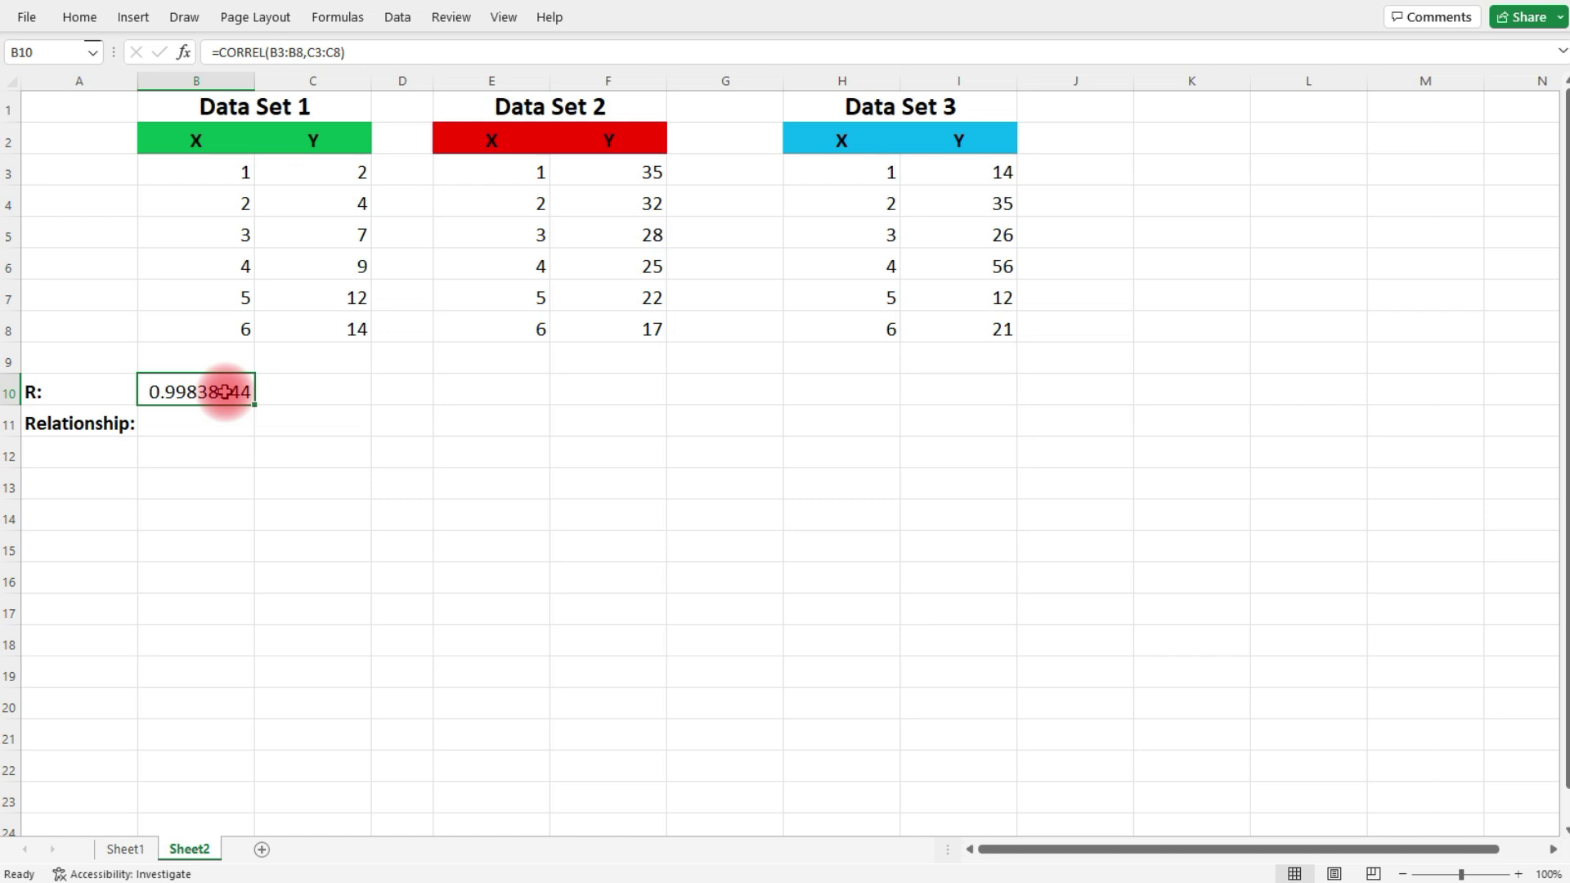
Start a key in A18:A19 mapping R = 1 to Positive.
left_click(91, 643)
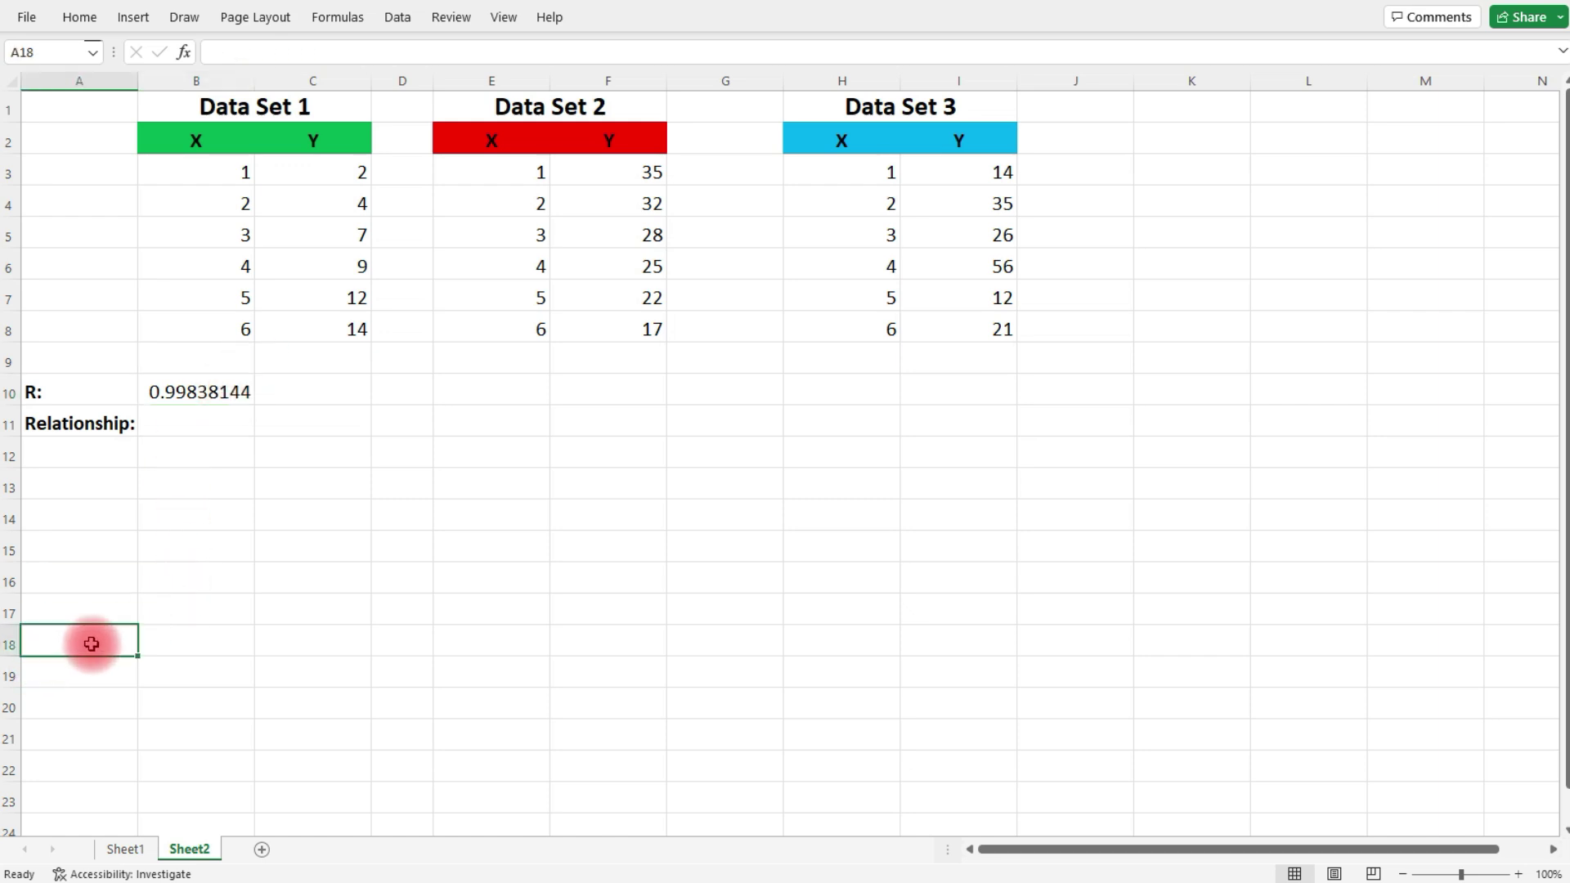
type("R = ")
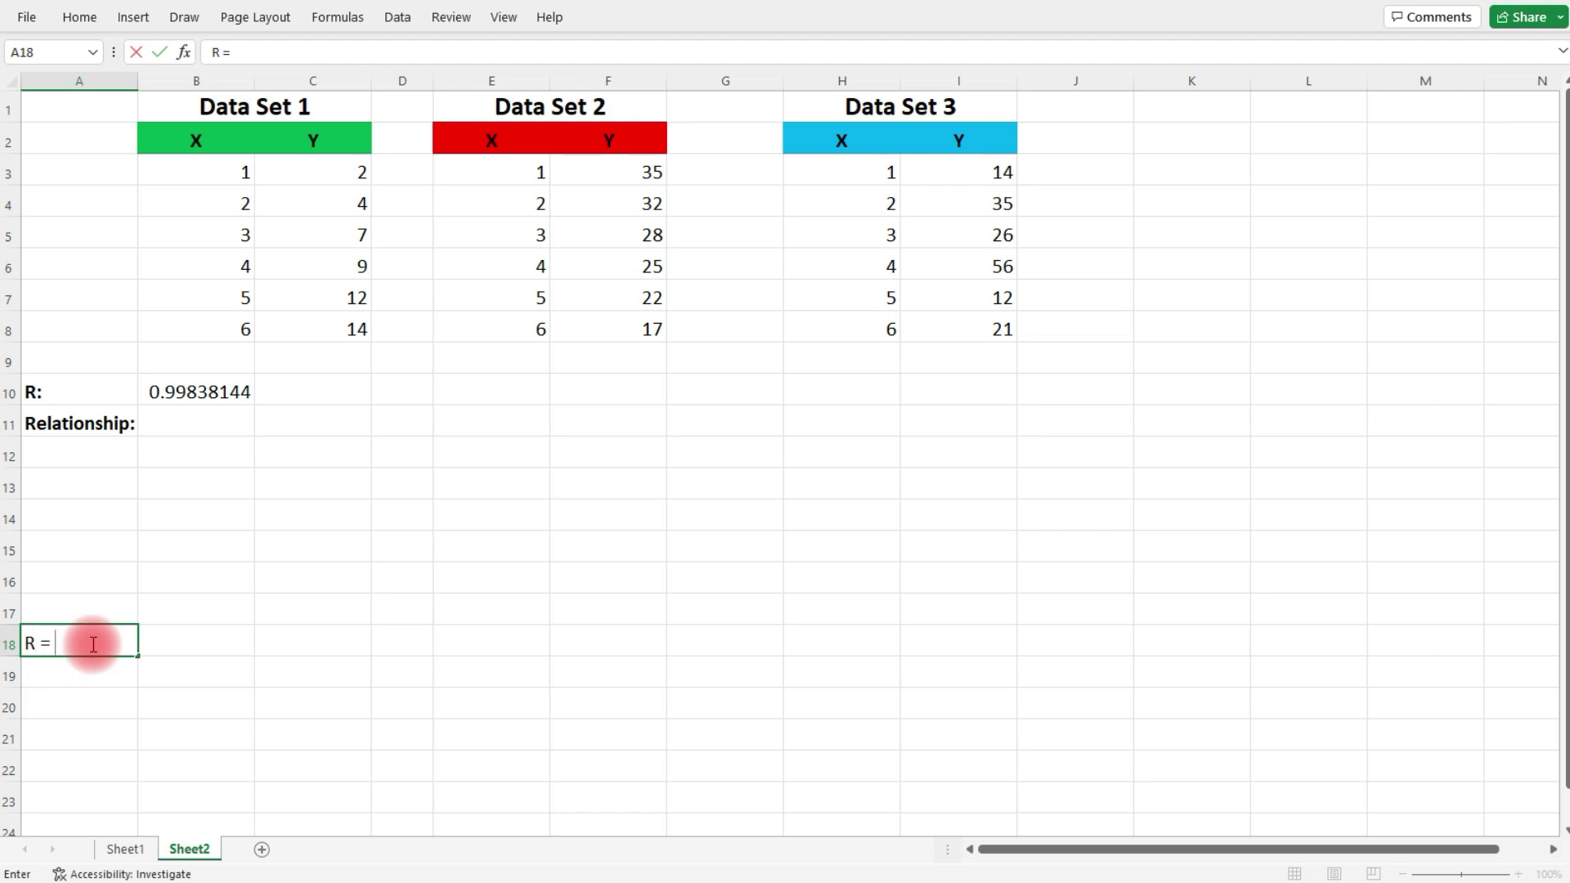
type("1")
key("Return")
type("Positive")
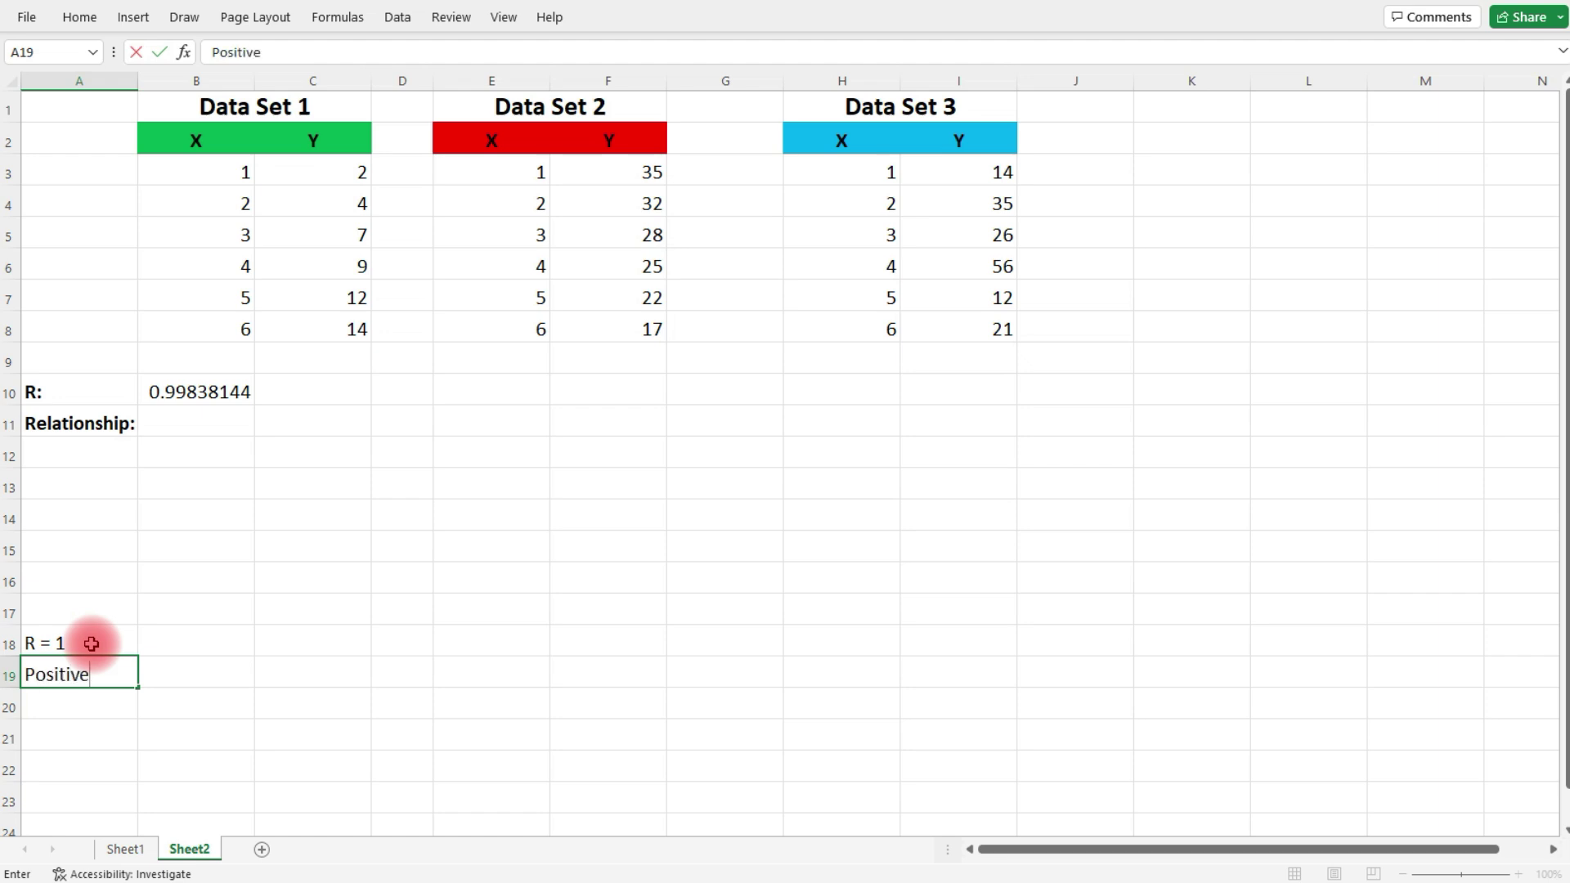
key("Tab")
key("Up")
Add R = -1 → Negative and R = 0 → None to the key in columns B and C.
type("R = -1")
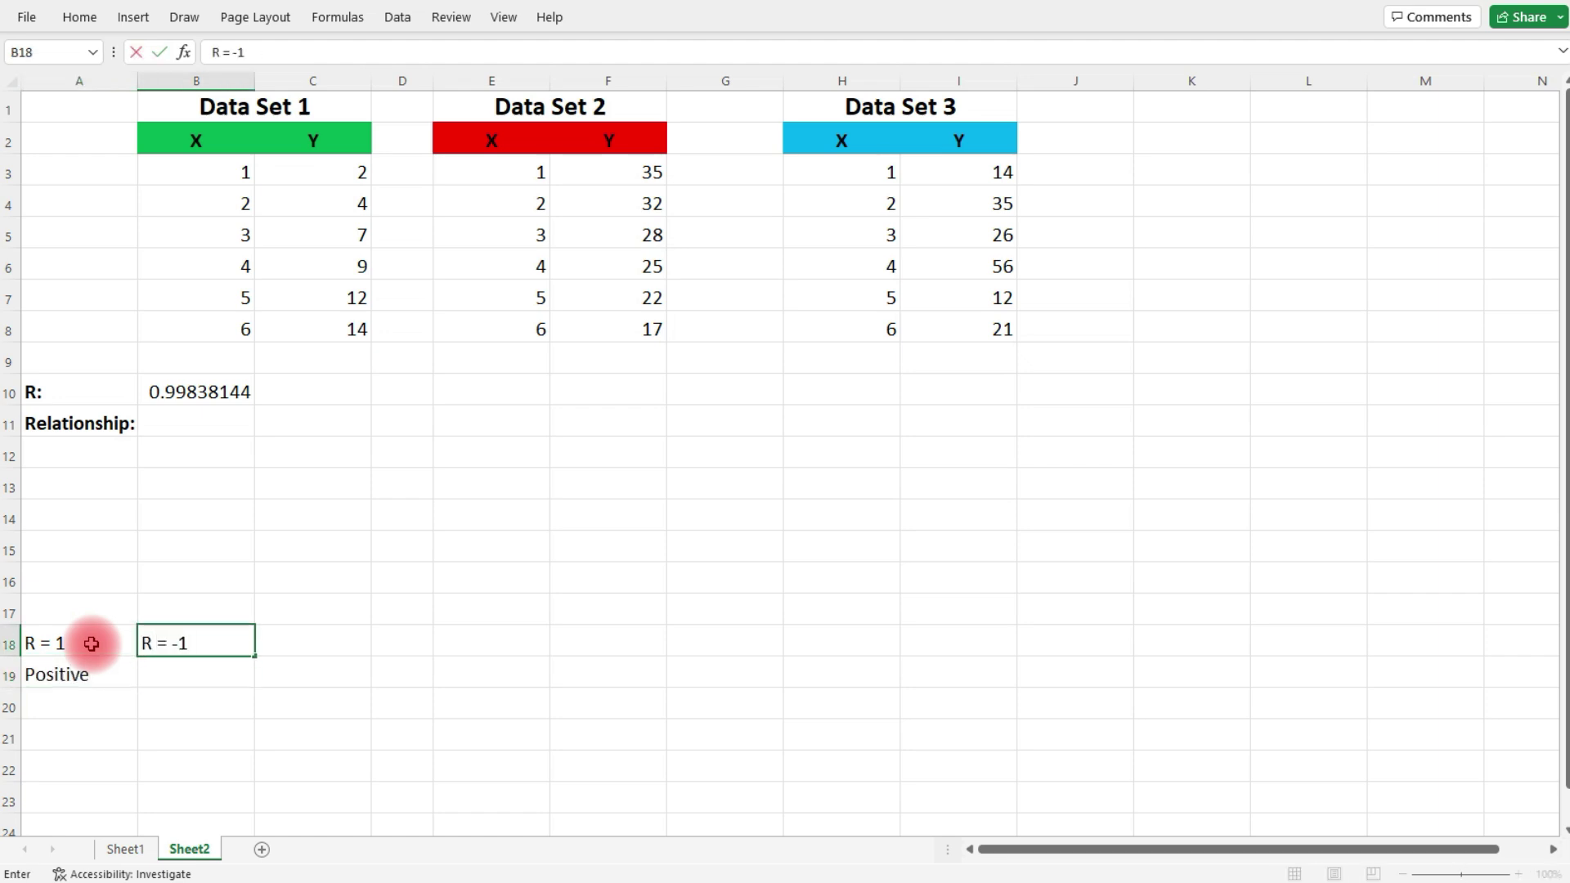
key("Return")
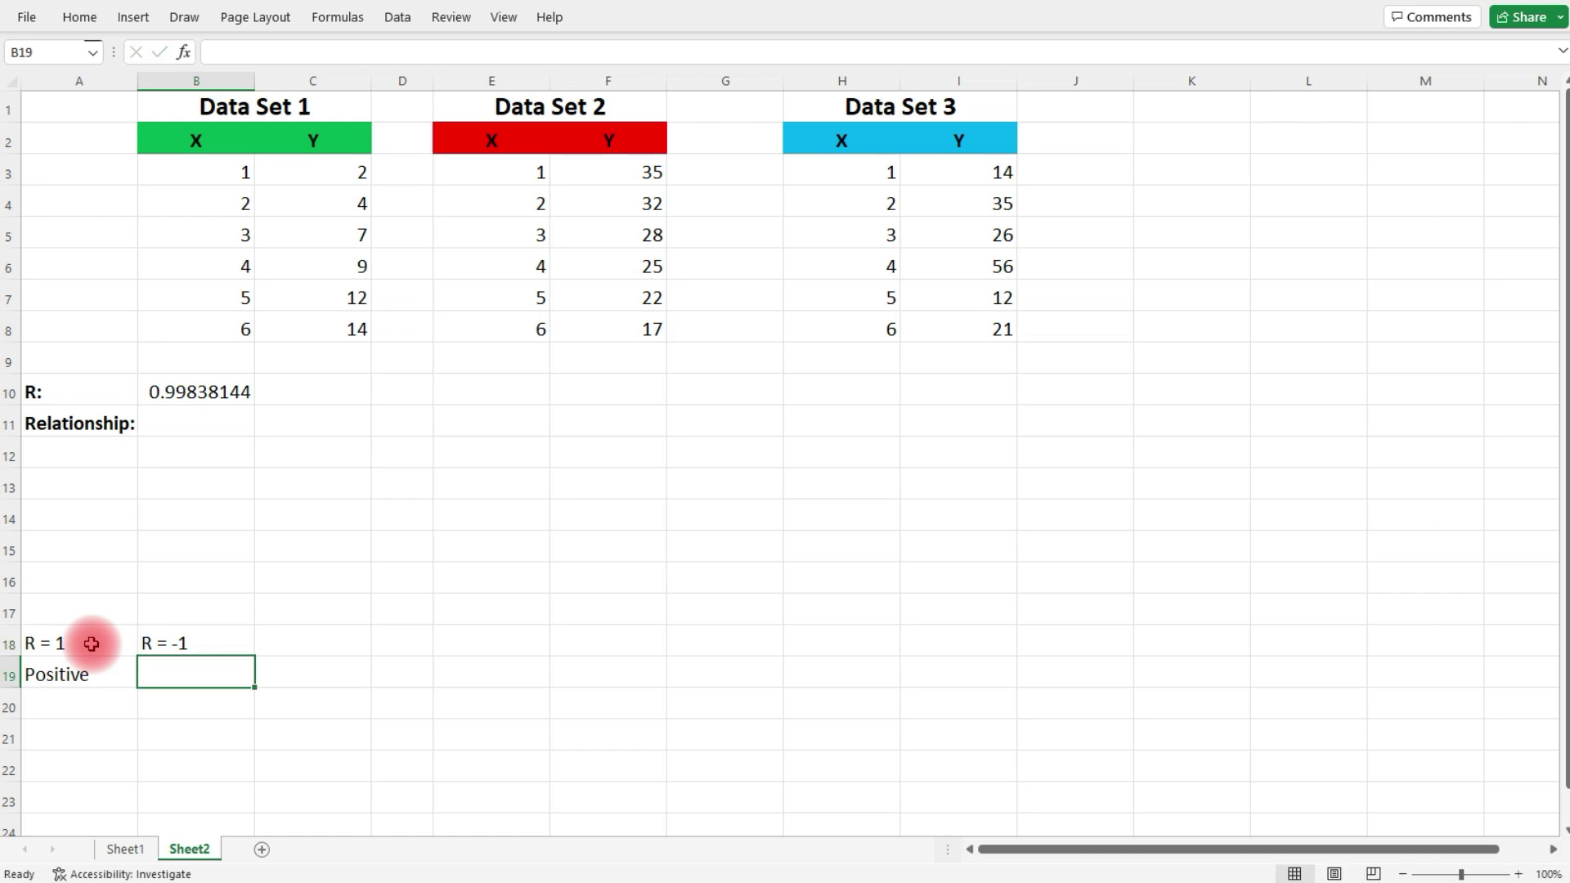
type("Negative")
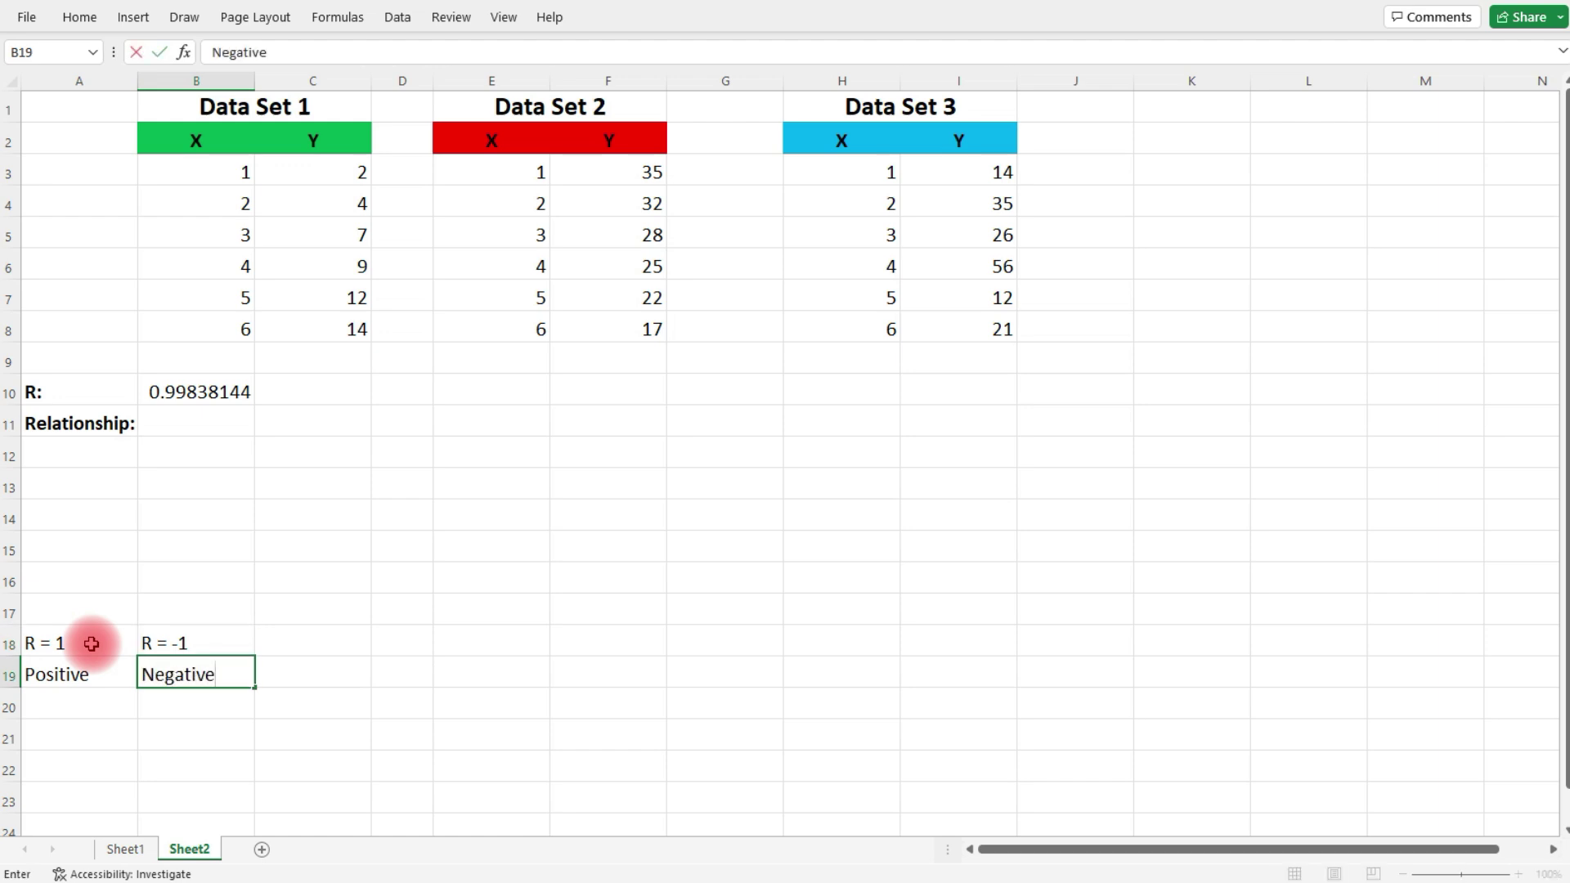
key("Tab")
key("Up")
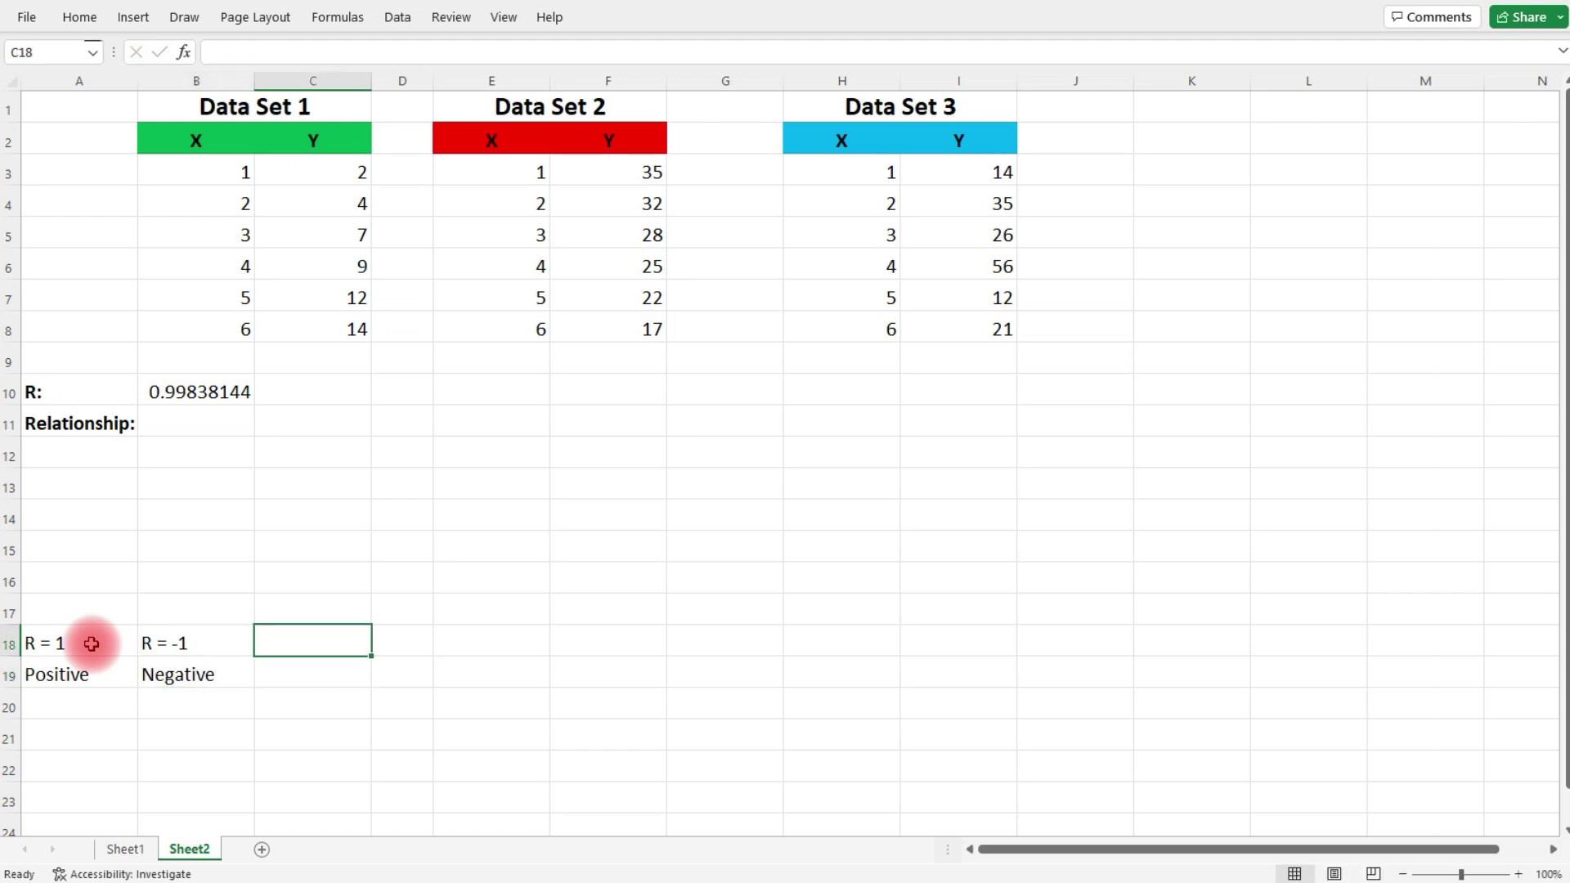
type("R = 0")
key("Return")
type("None")
key("Return")
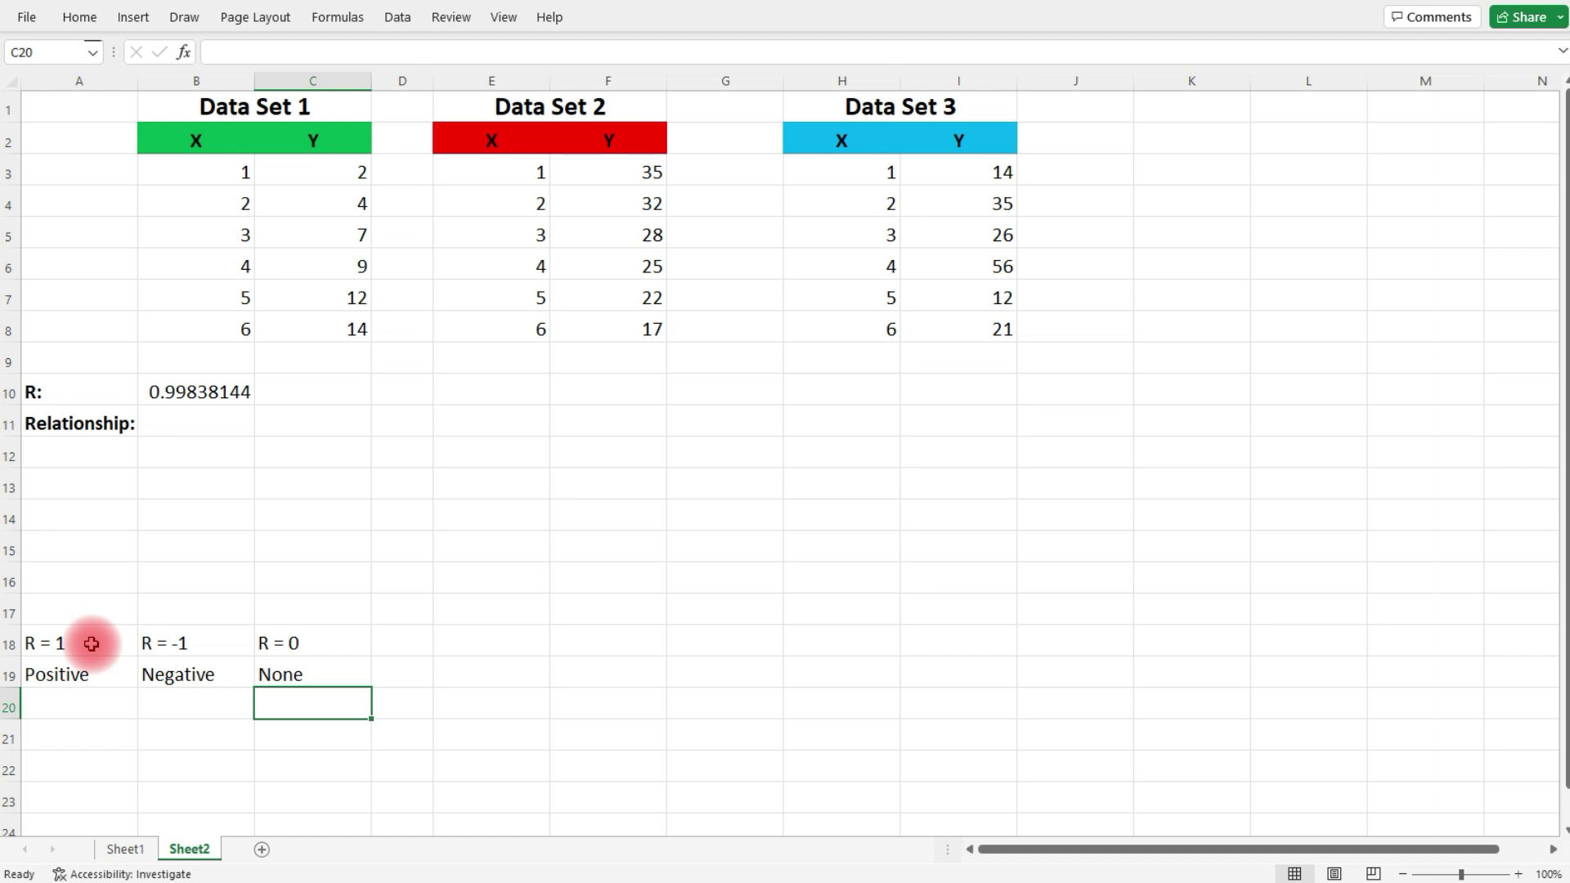
Enter Positive in B11 as Data Set 1's relationship.
left_click(196, 395)
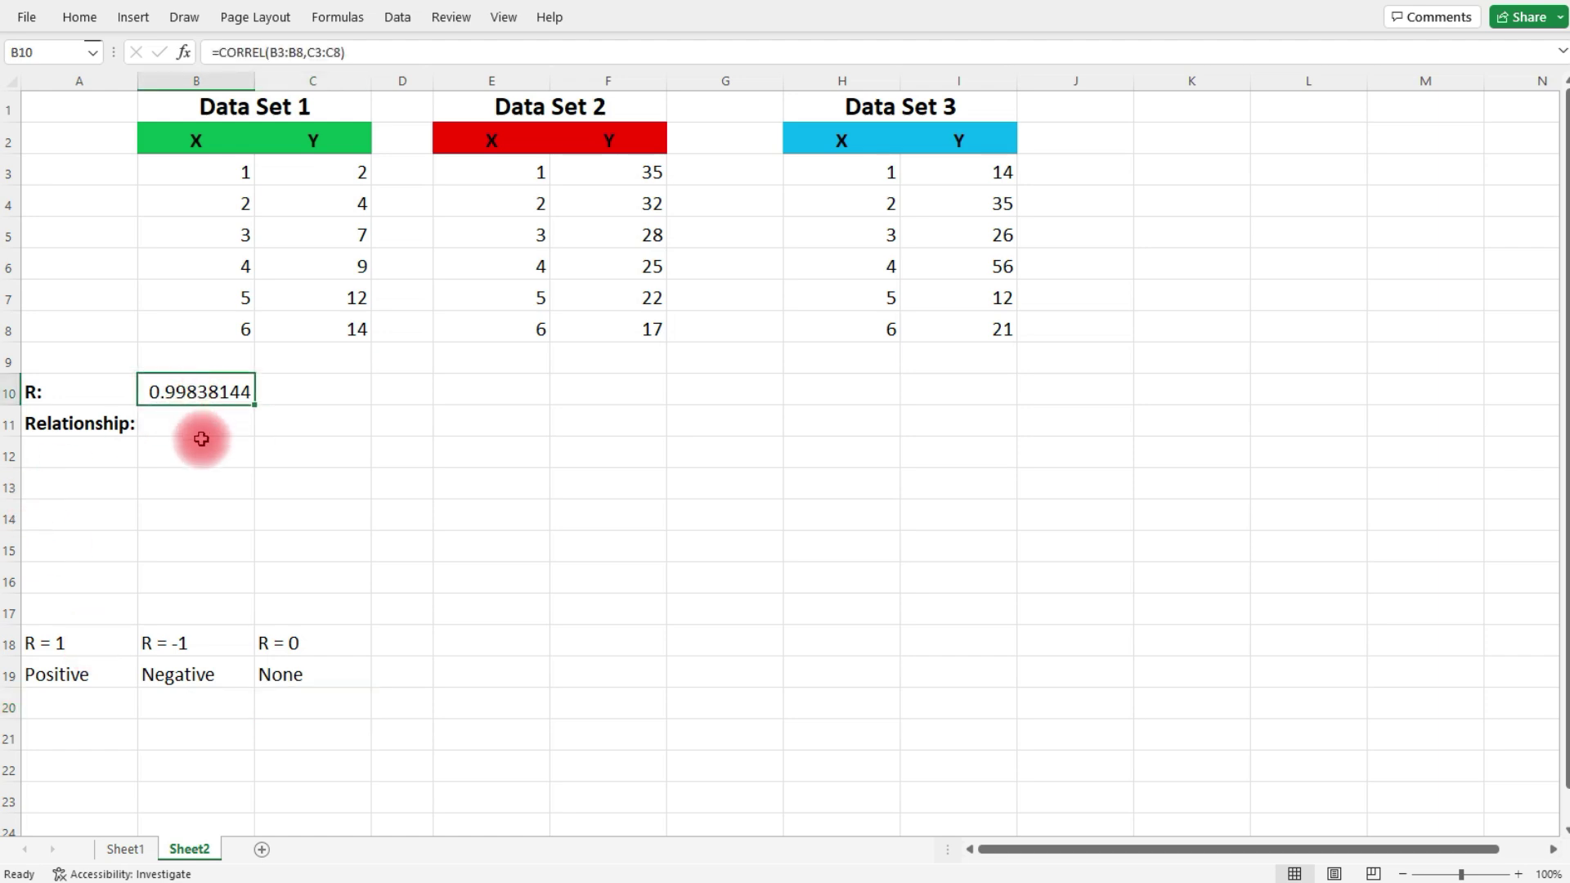
left_click(201, 434)
type("Positive")
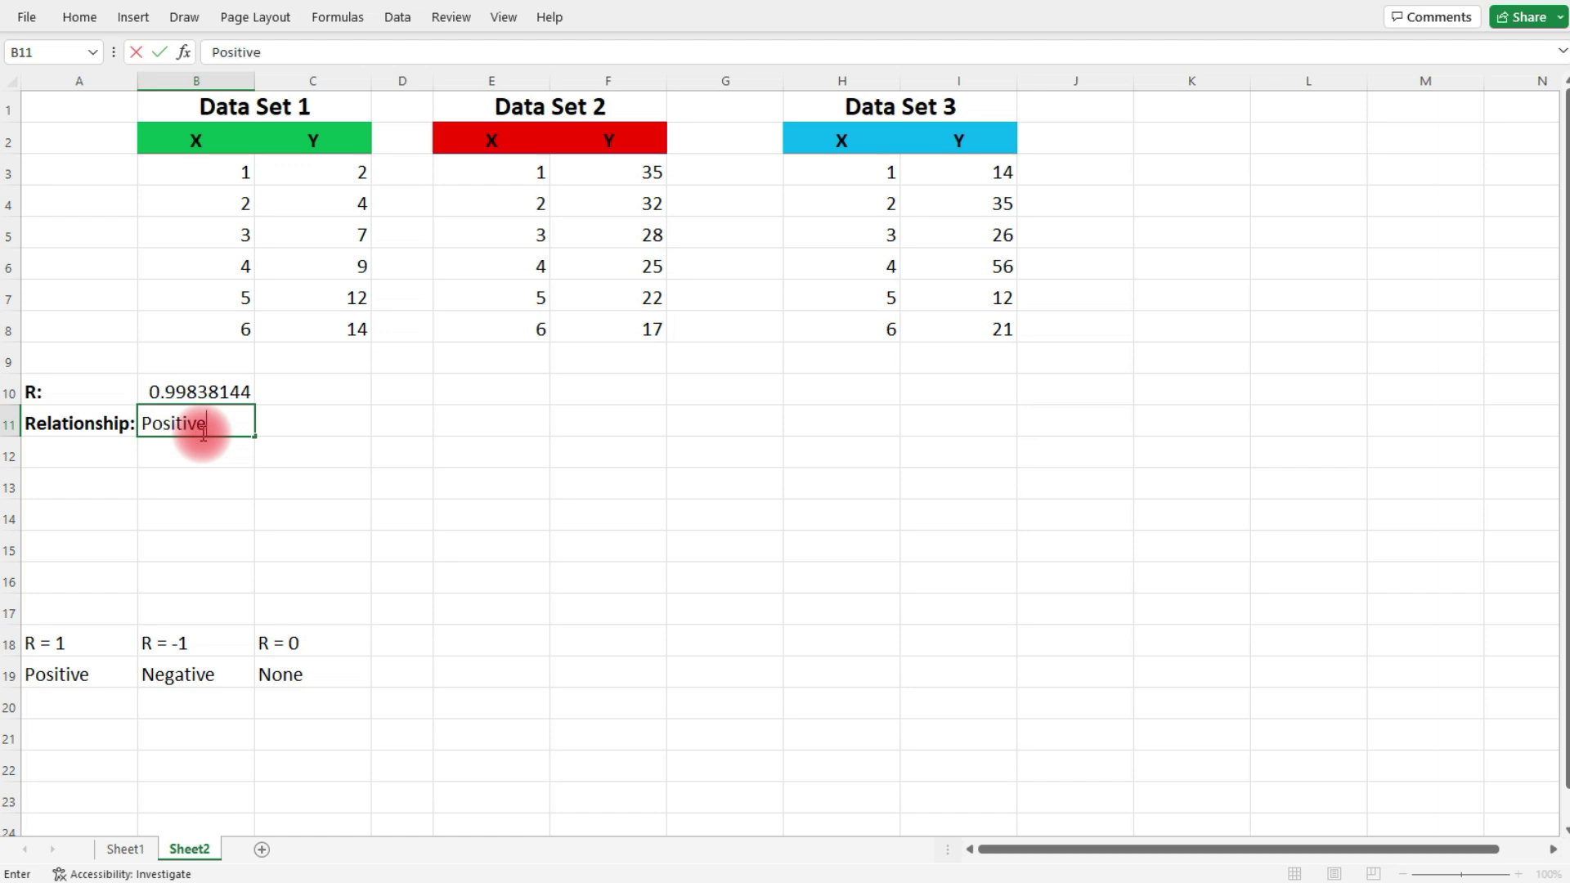
key("Return")
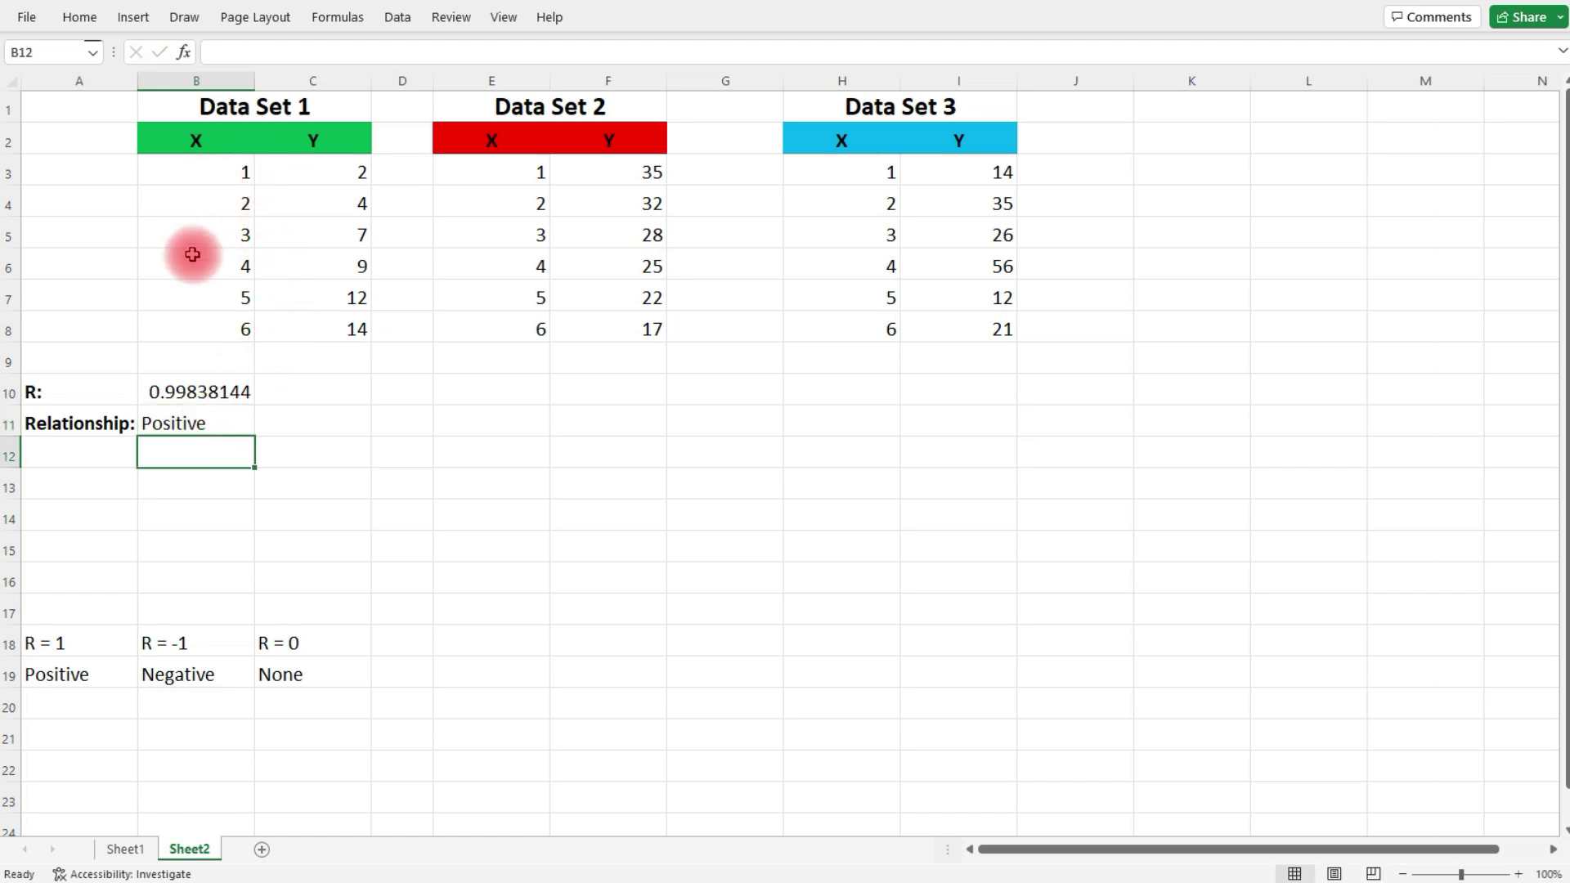
Highlight Data Set 1's X and Y ranges, then clear the selection with Esc.
left_click(229, 168)
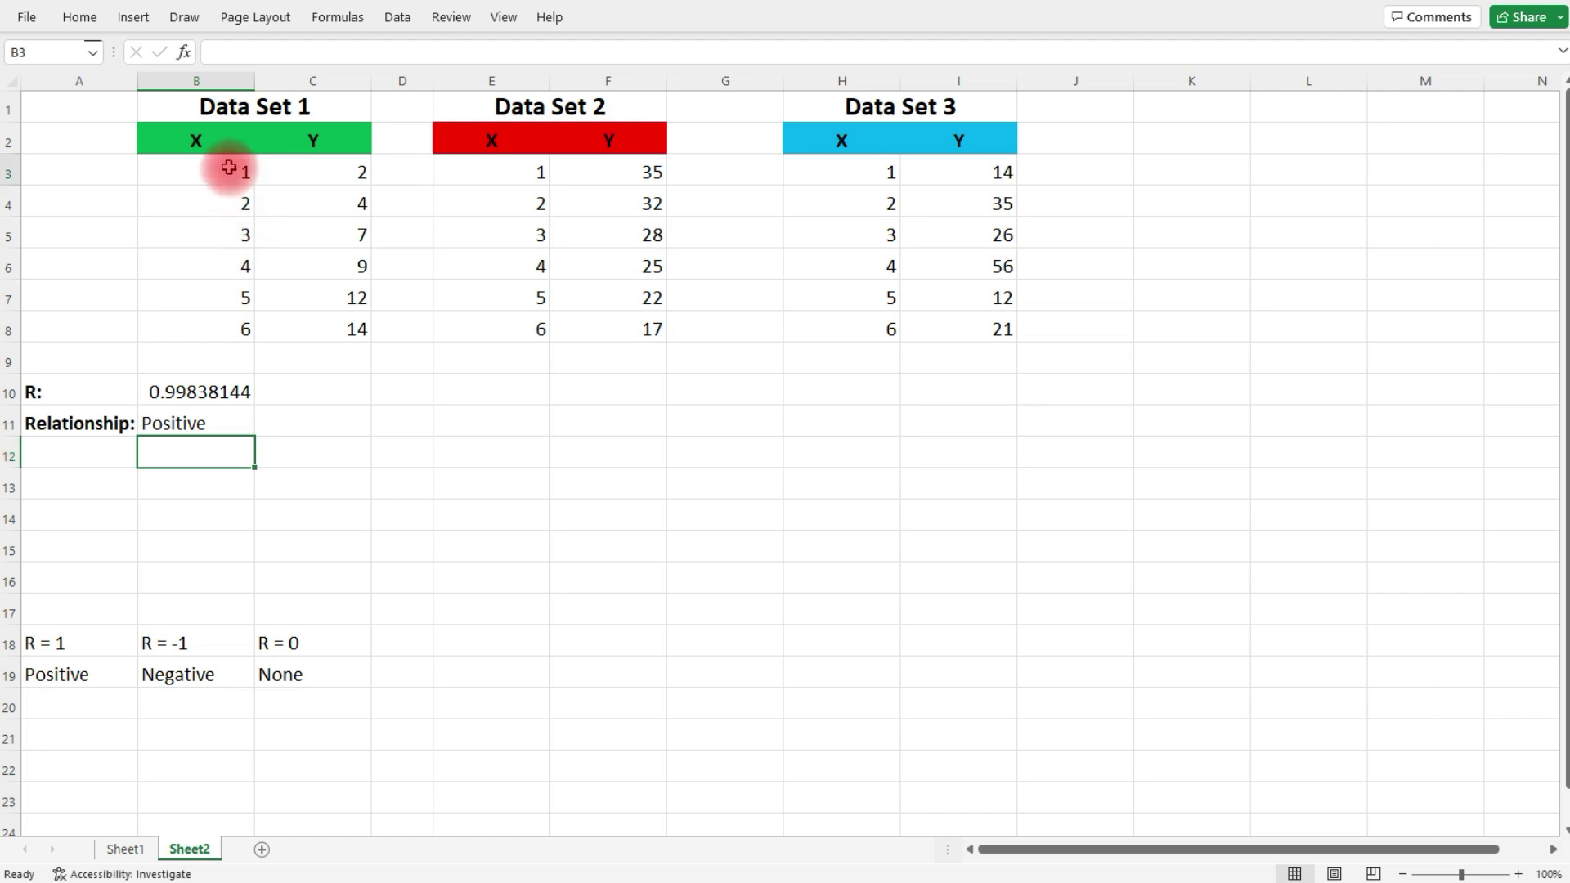
left_click_drag(229, 168, 229, 325)
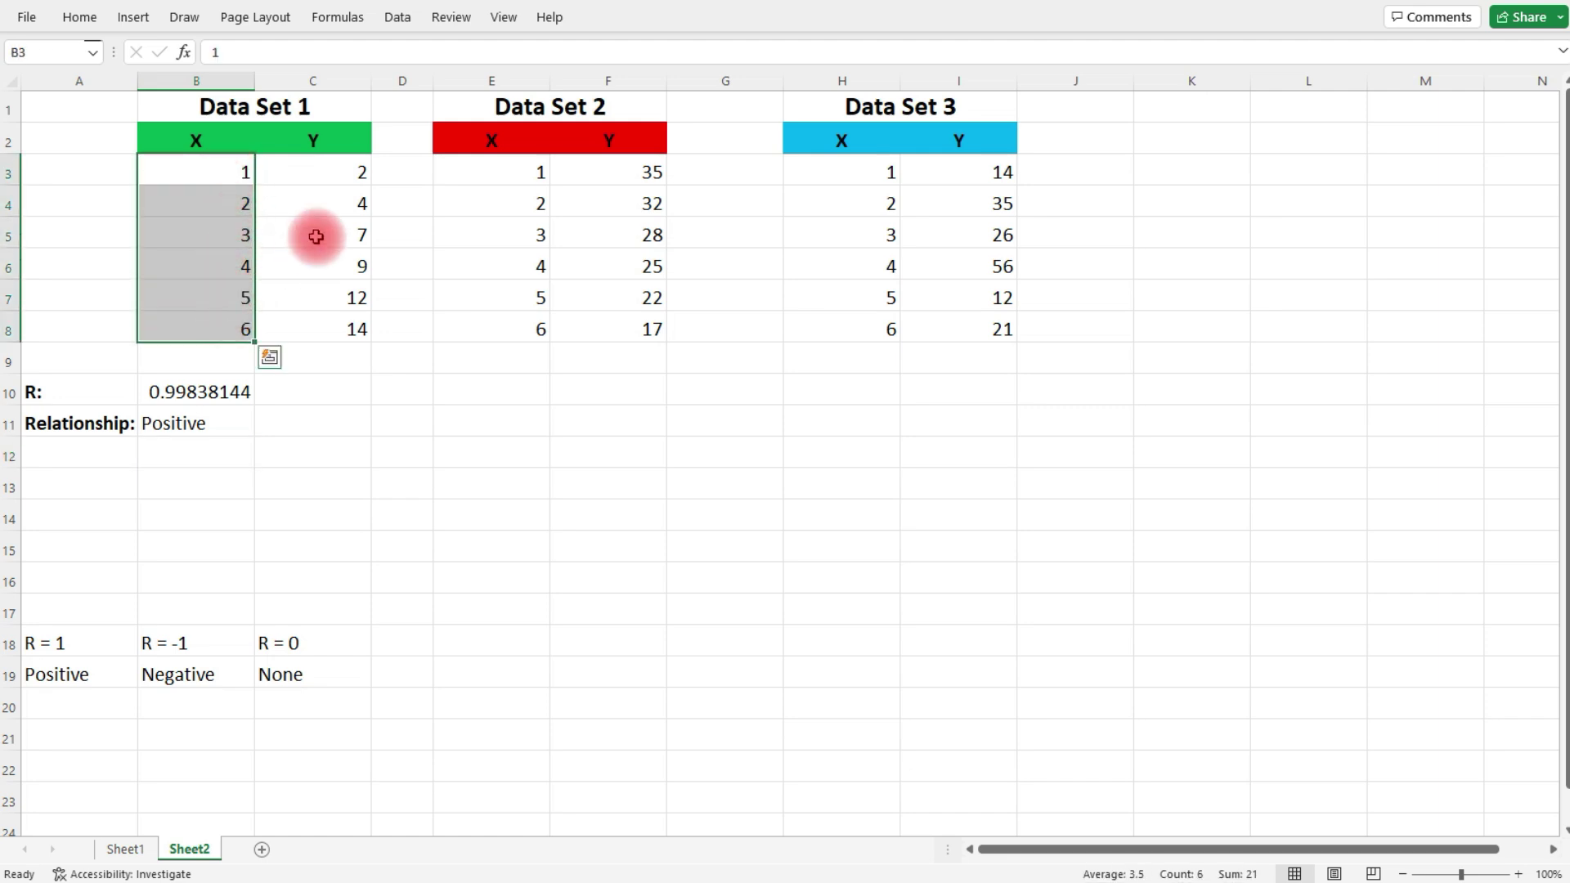
left_click_drag(326, 169, 342, 328)
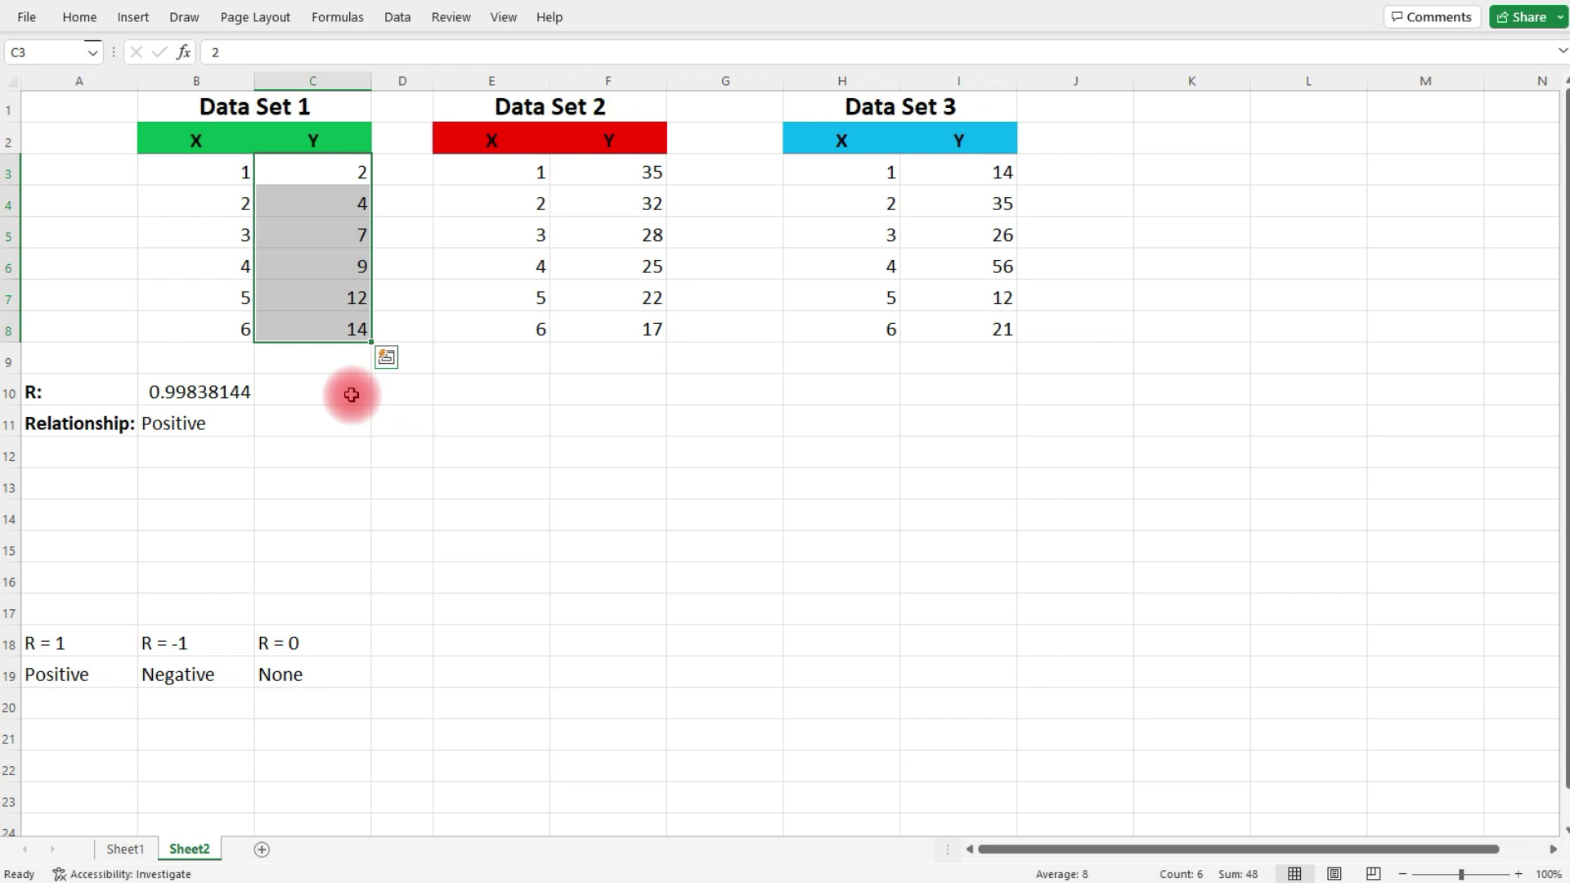
key("Escape")
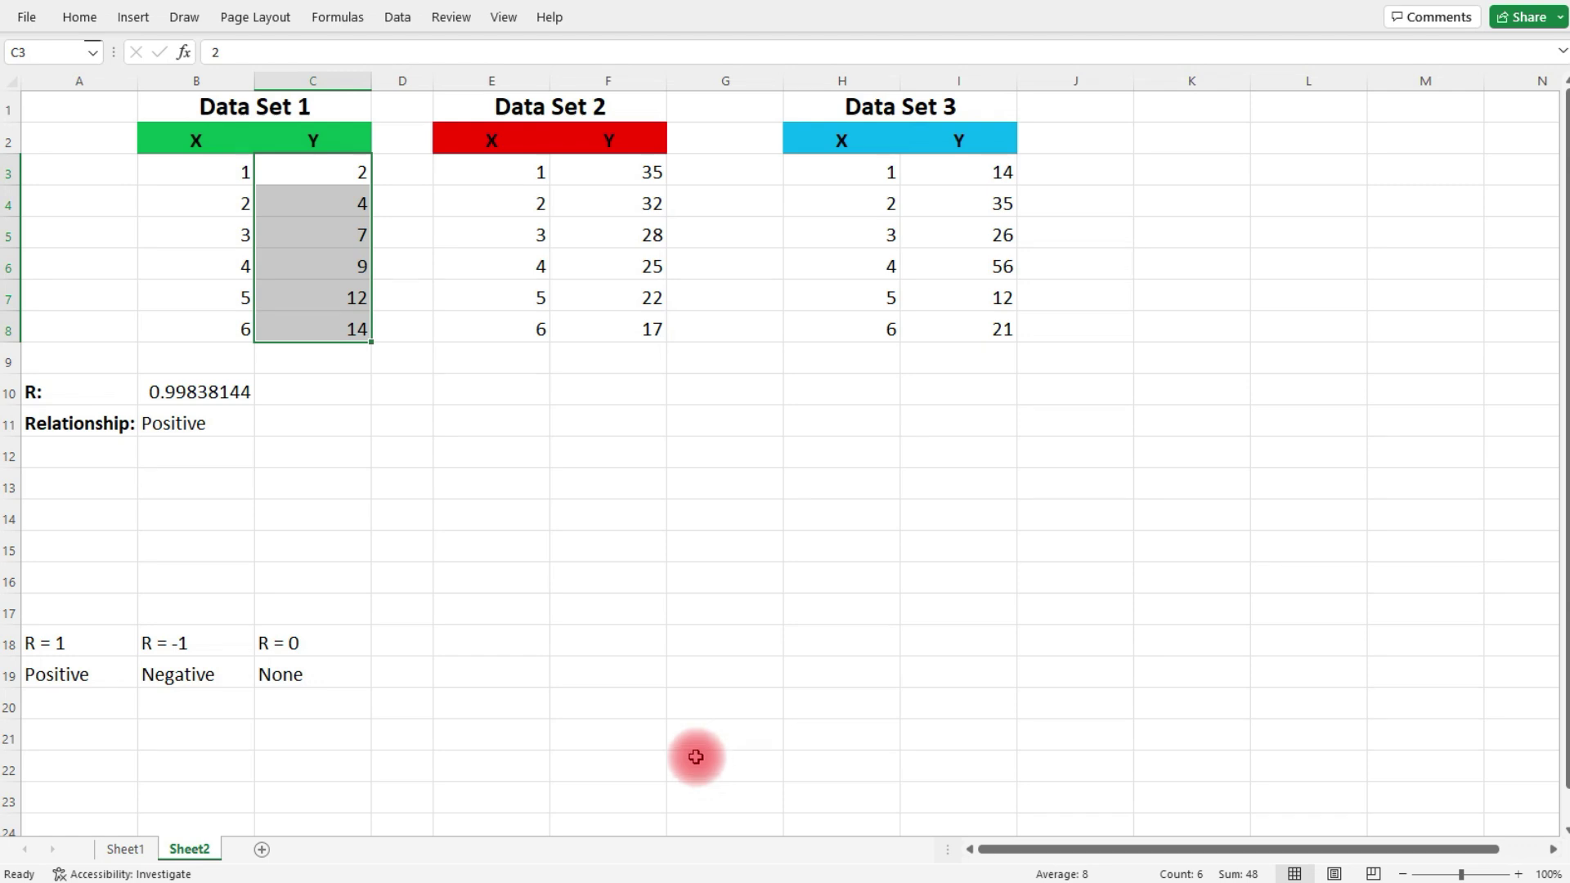
left_click(505, 396)
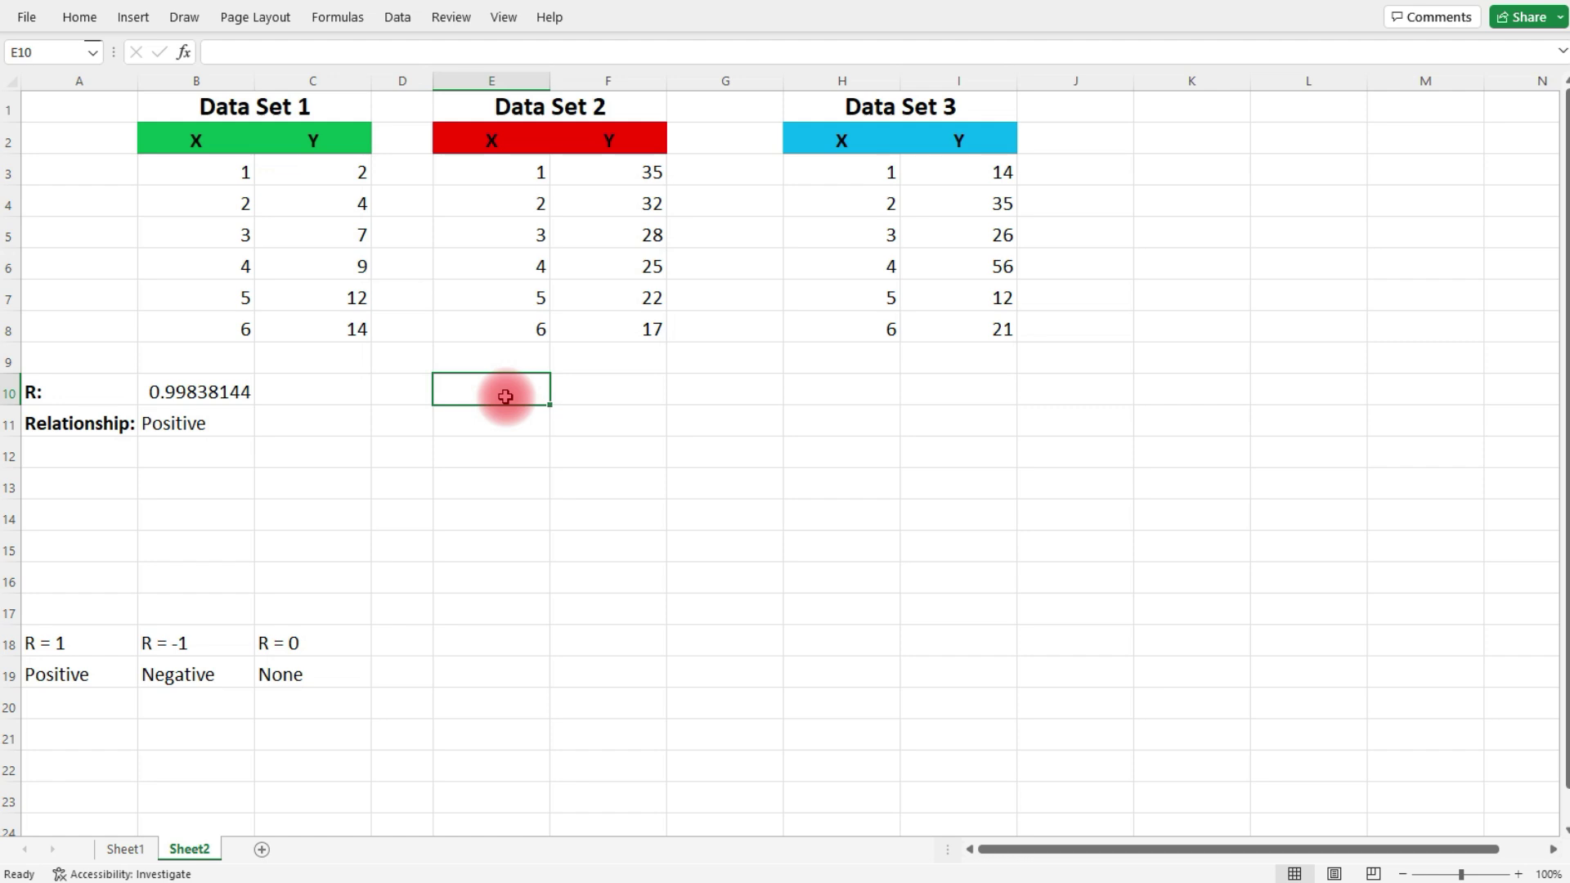
Label E10 R: and enter =CORREL(F3:F8,E3:E8) in F10, giving -0.9968423.
type("R:")
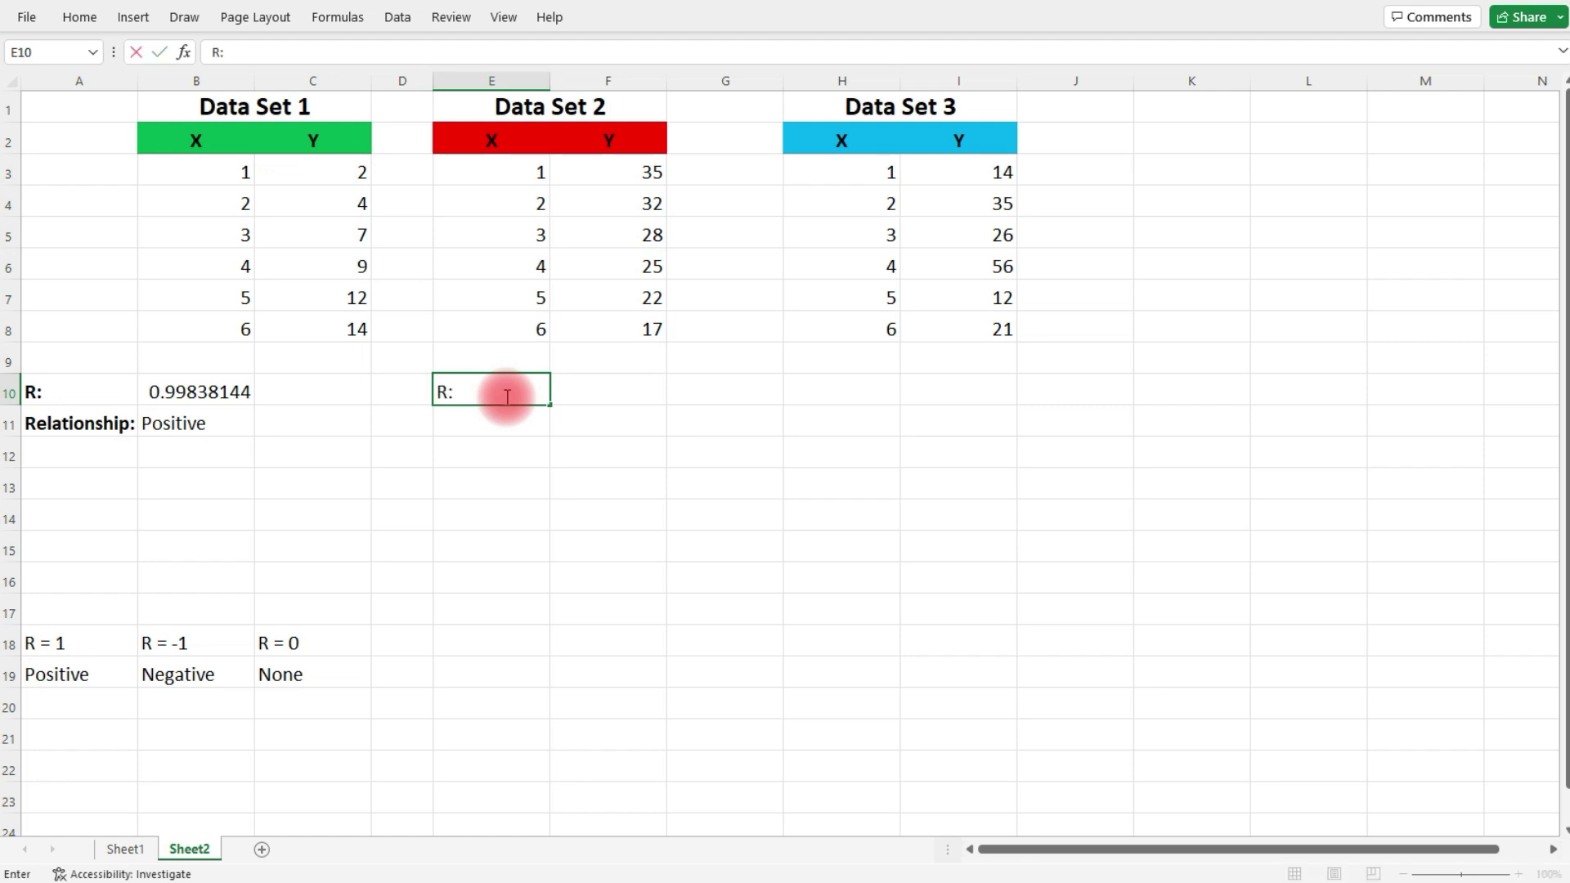
key("Tab")
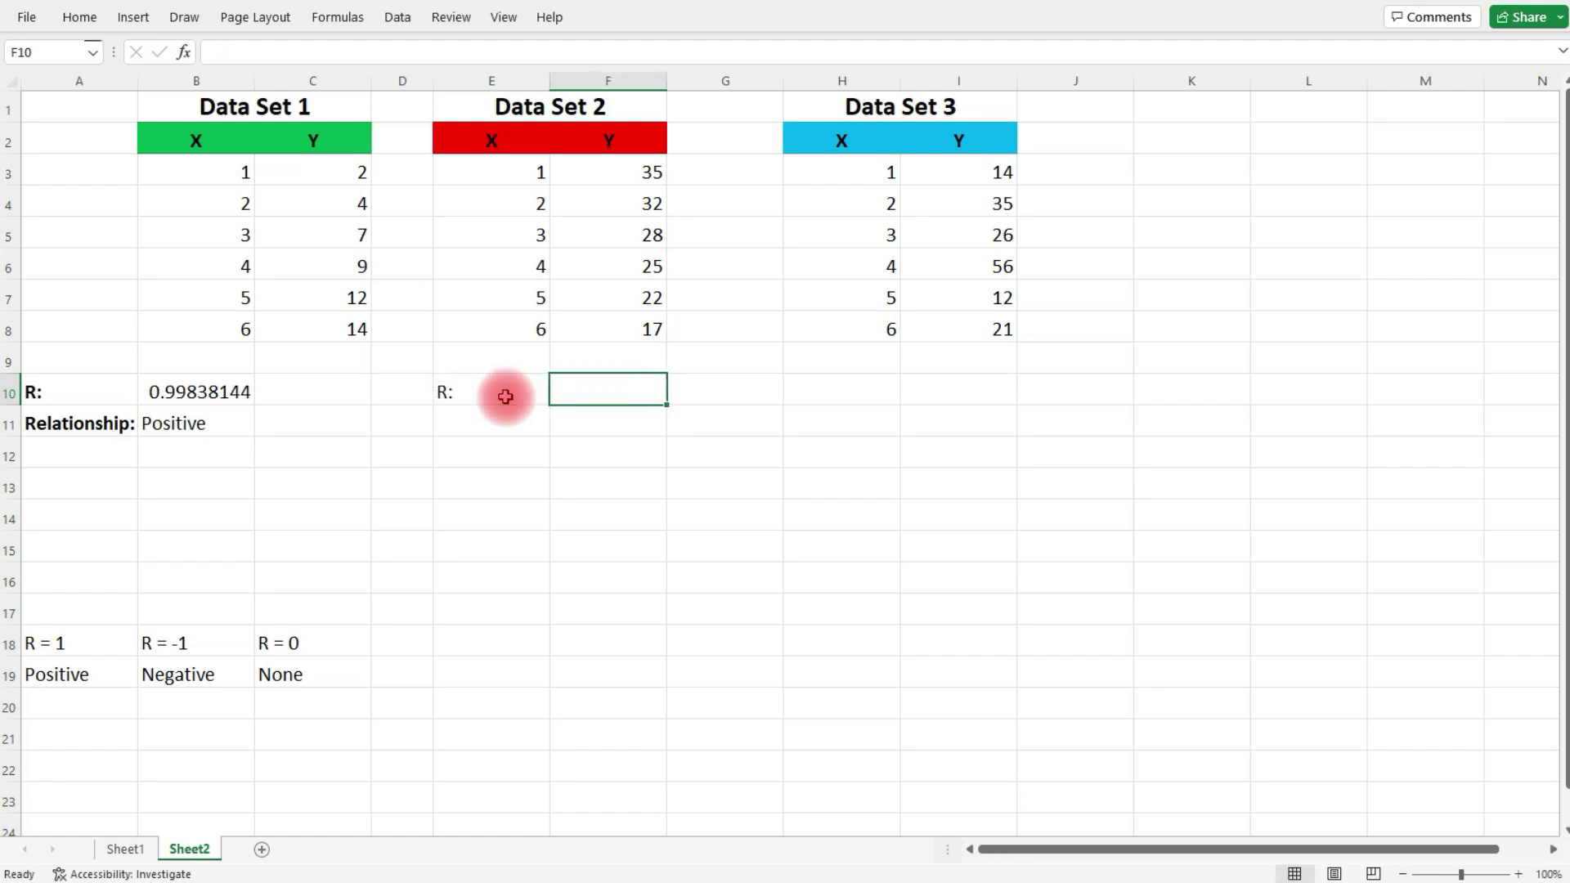
type("=")
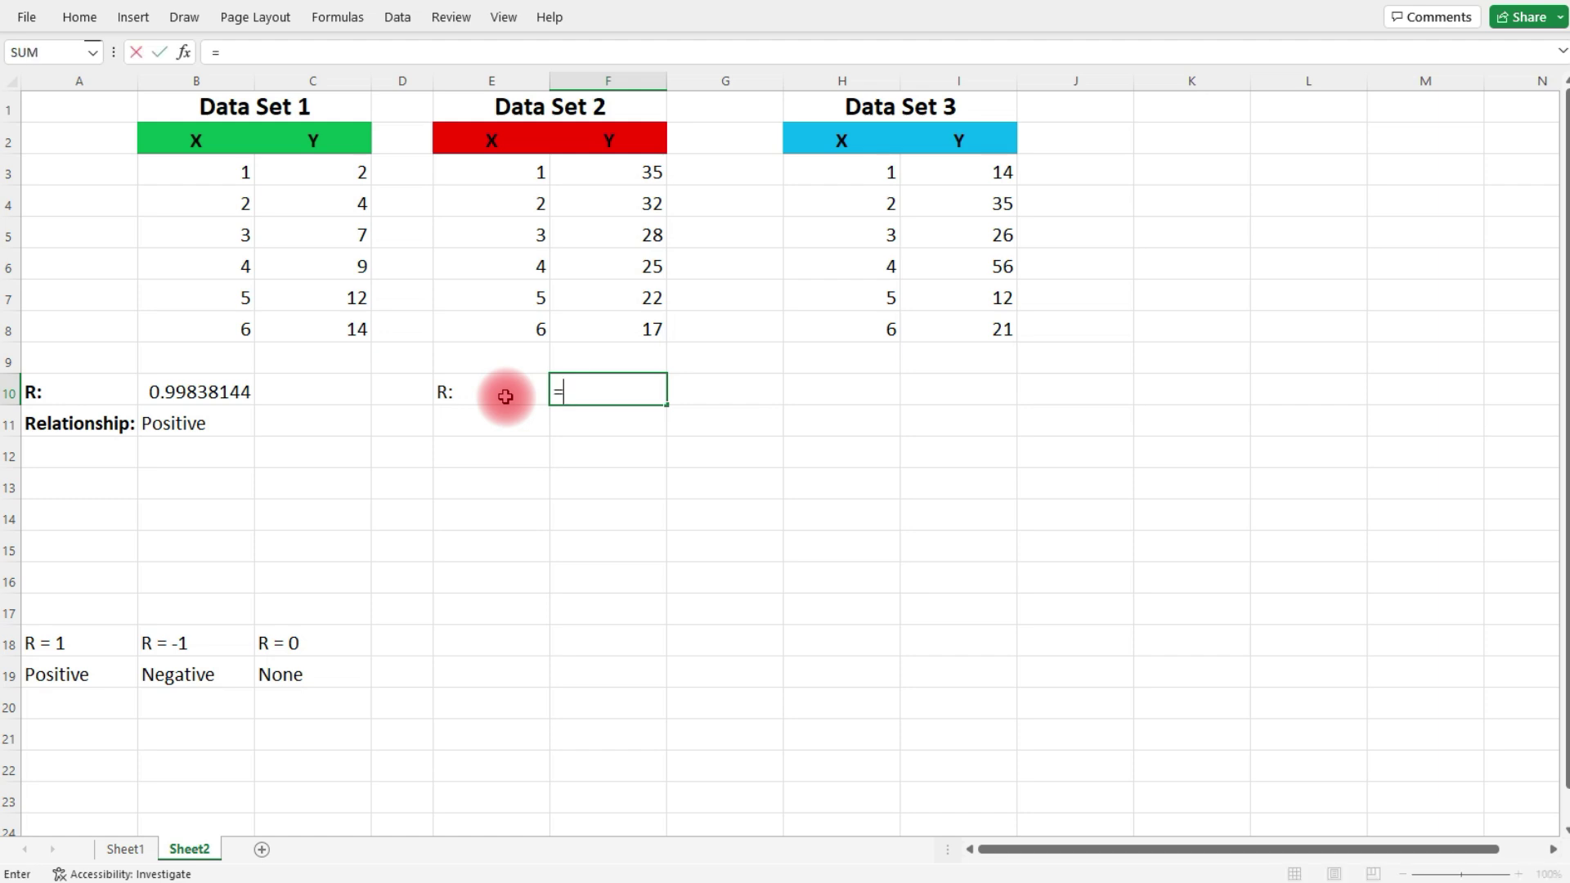
type("correl")
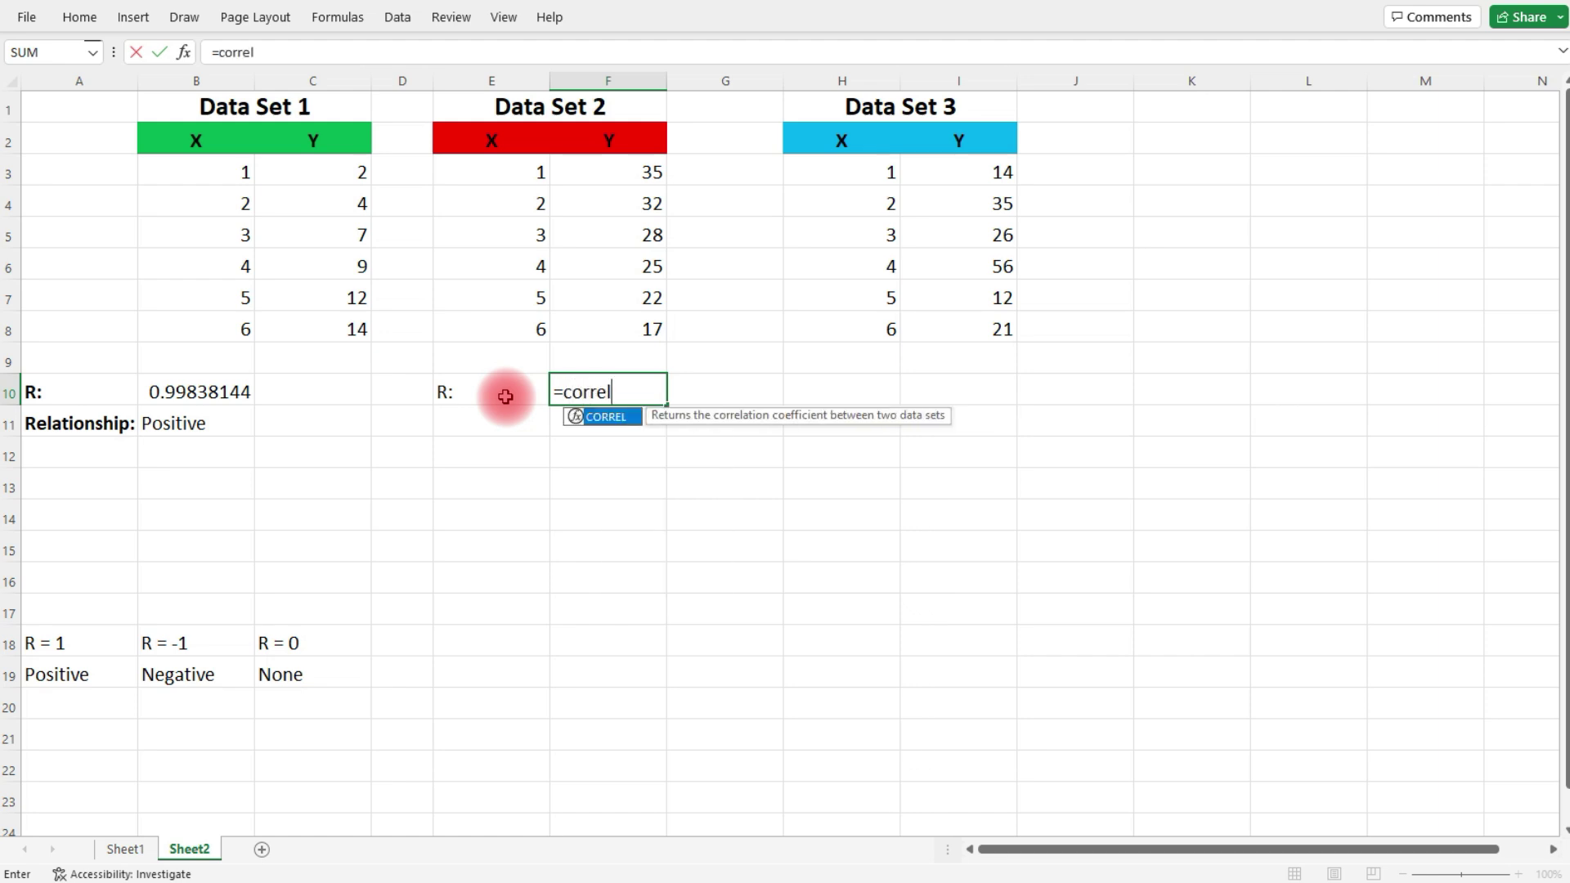
type("(")
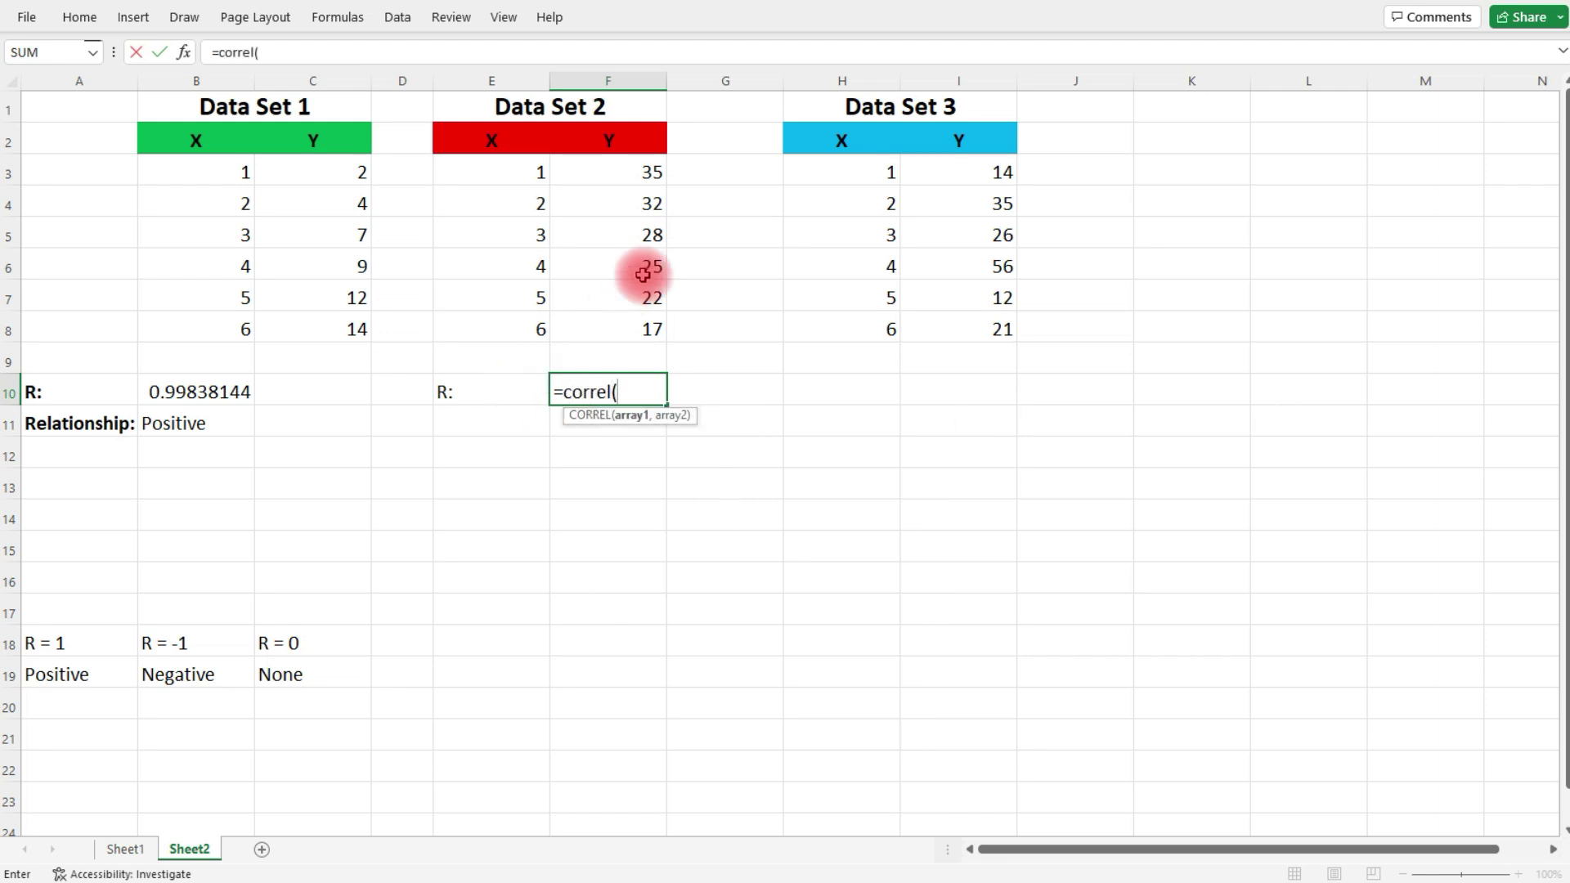
left_click(647, 180)
left_click_drag(646, 187, 639, 319)
type(",")
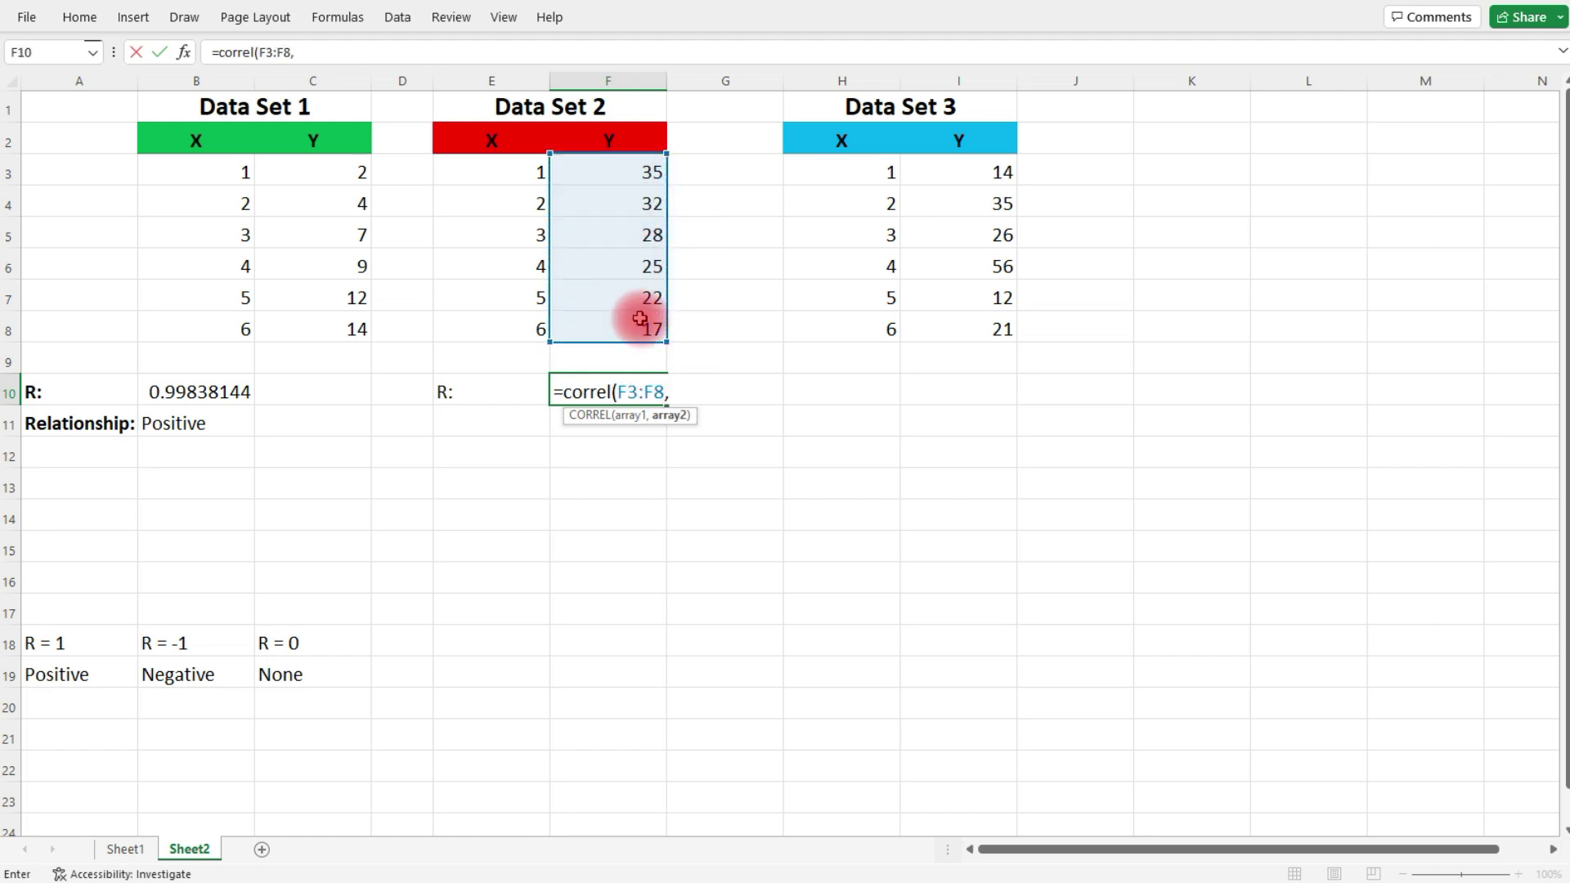
left_click_drag(514, 172, 509, 326)
type(")")
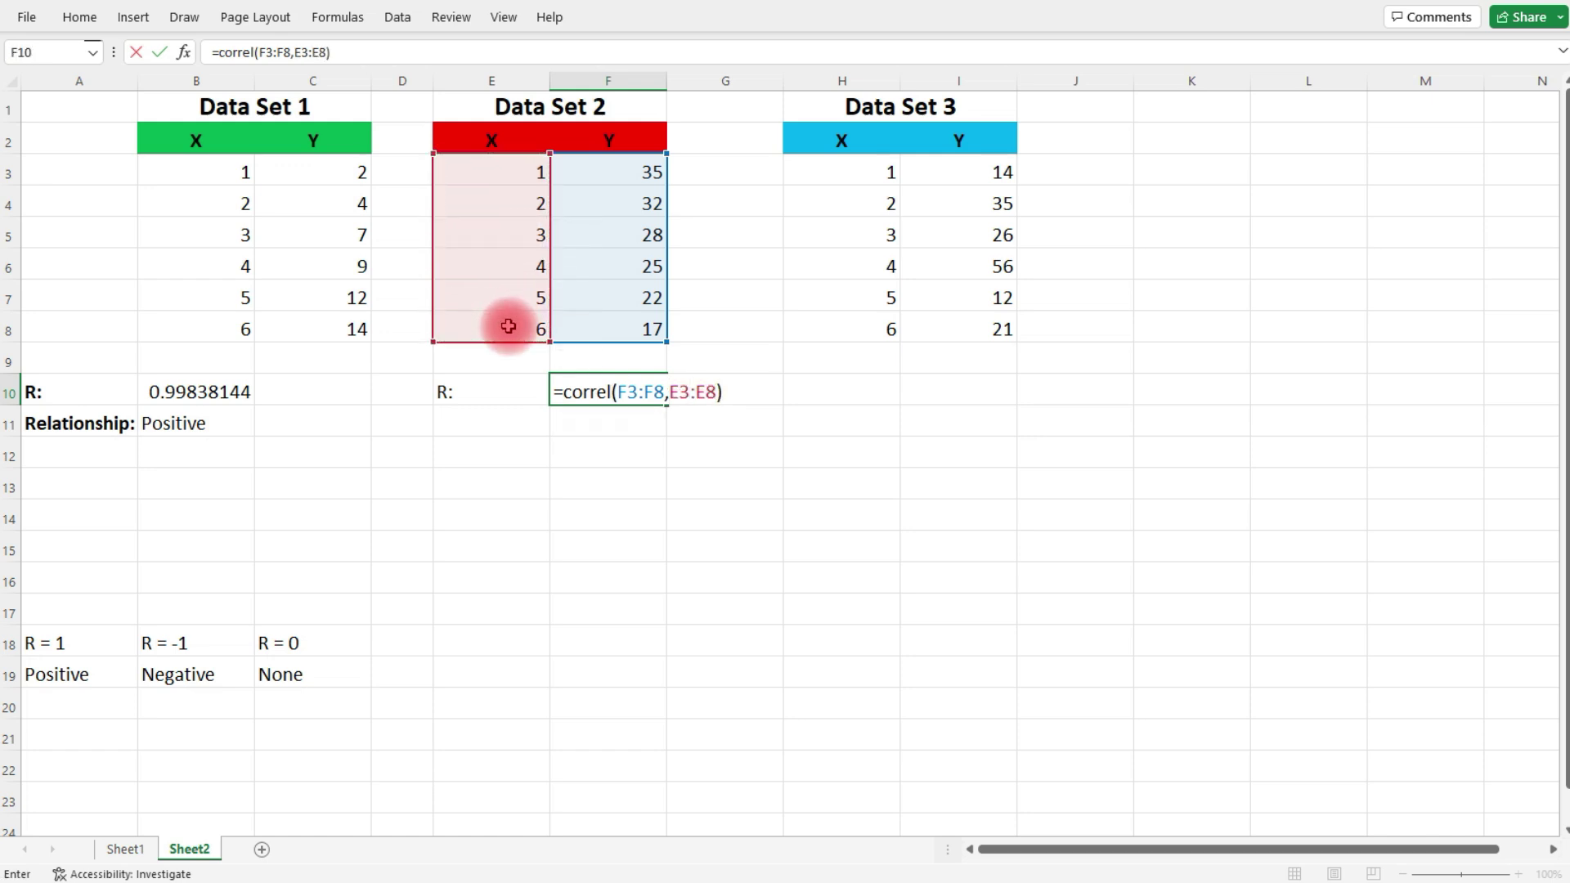
key("Return")
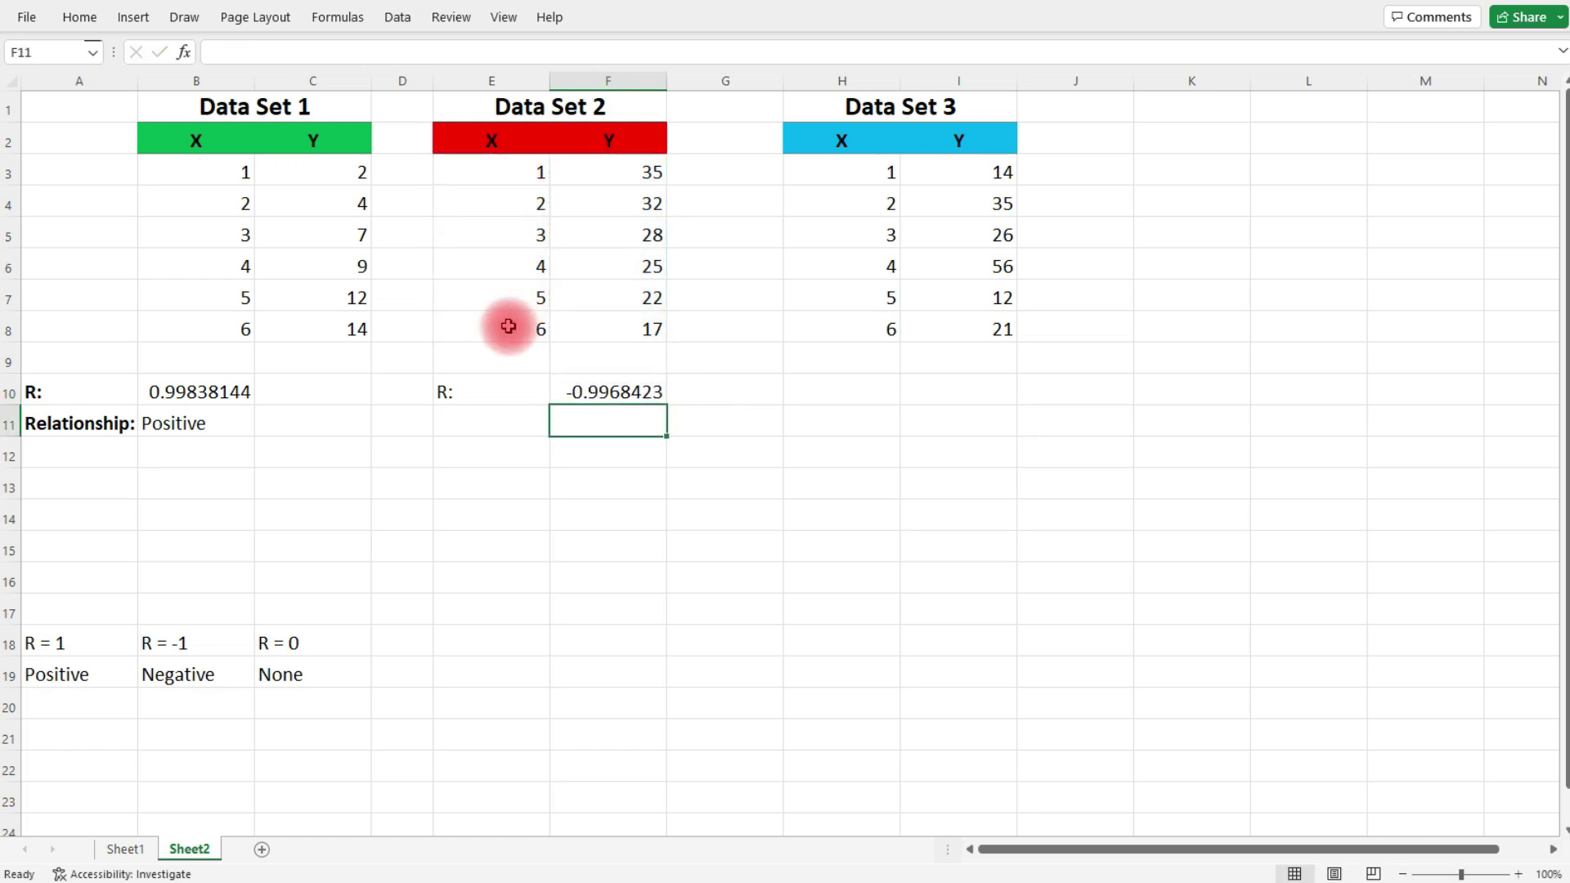
Label E11 R2 and enter the swapped =CORREL(E3:E8,F3:F8) in F11.
left_click(456, 423)
type("R2")
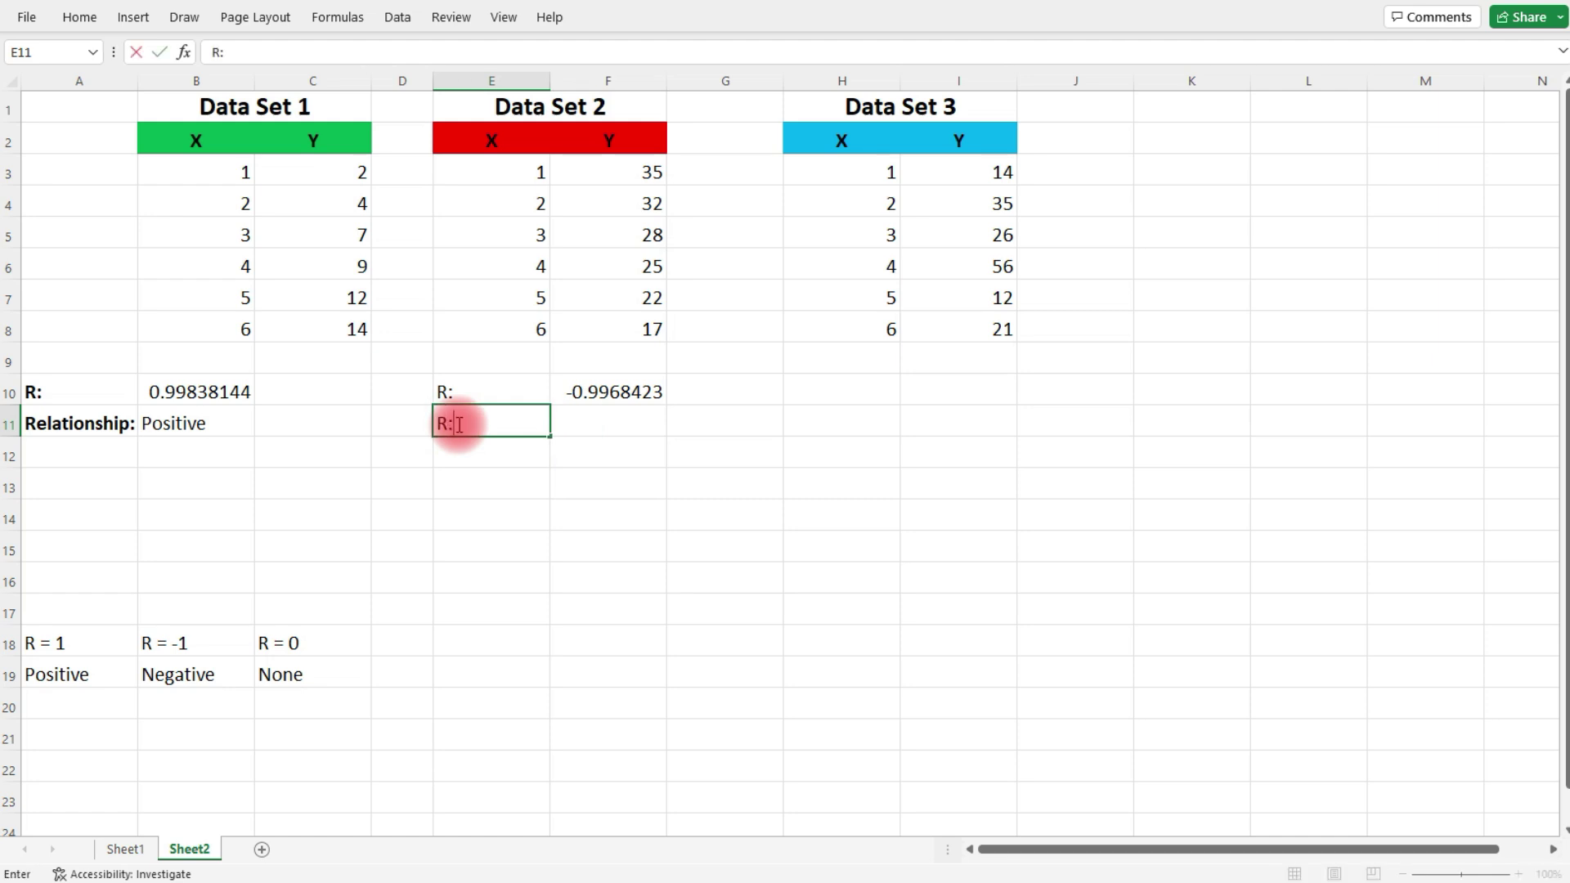
key("Tab")
type("=corr")
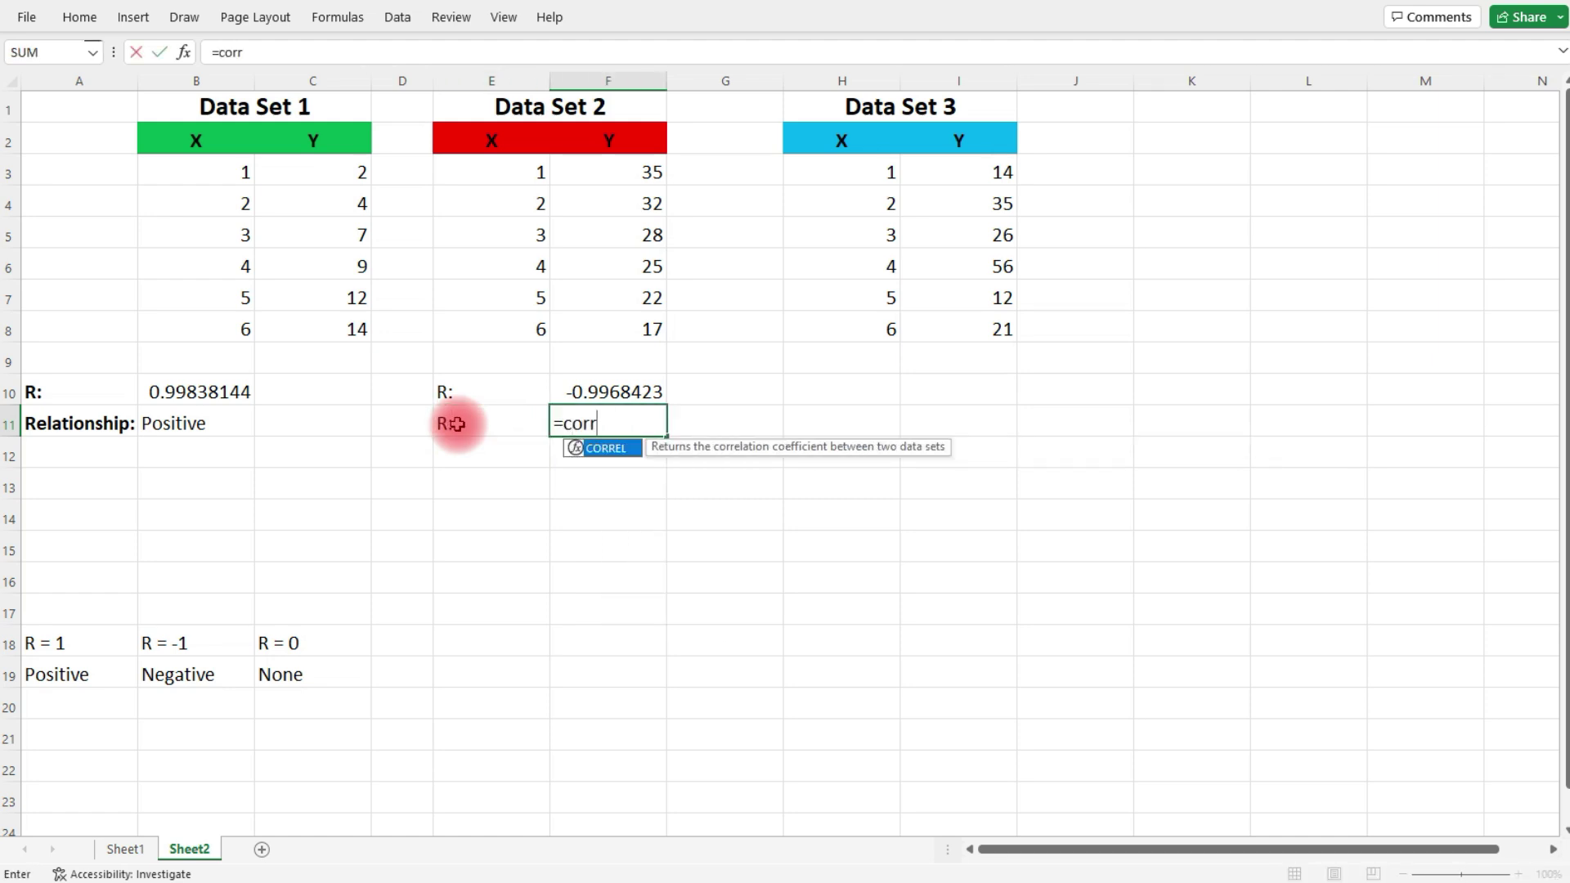
type("el(")
left_click_drag(516, 167, 528, 325)
type(",")
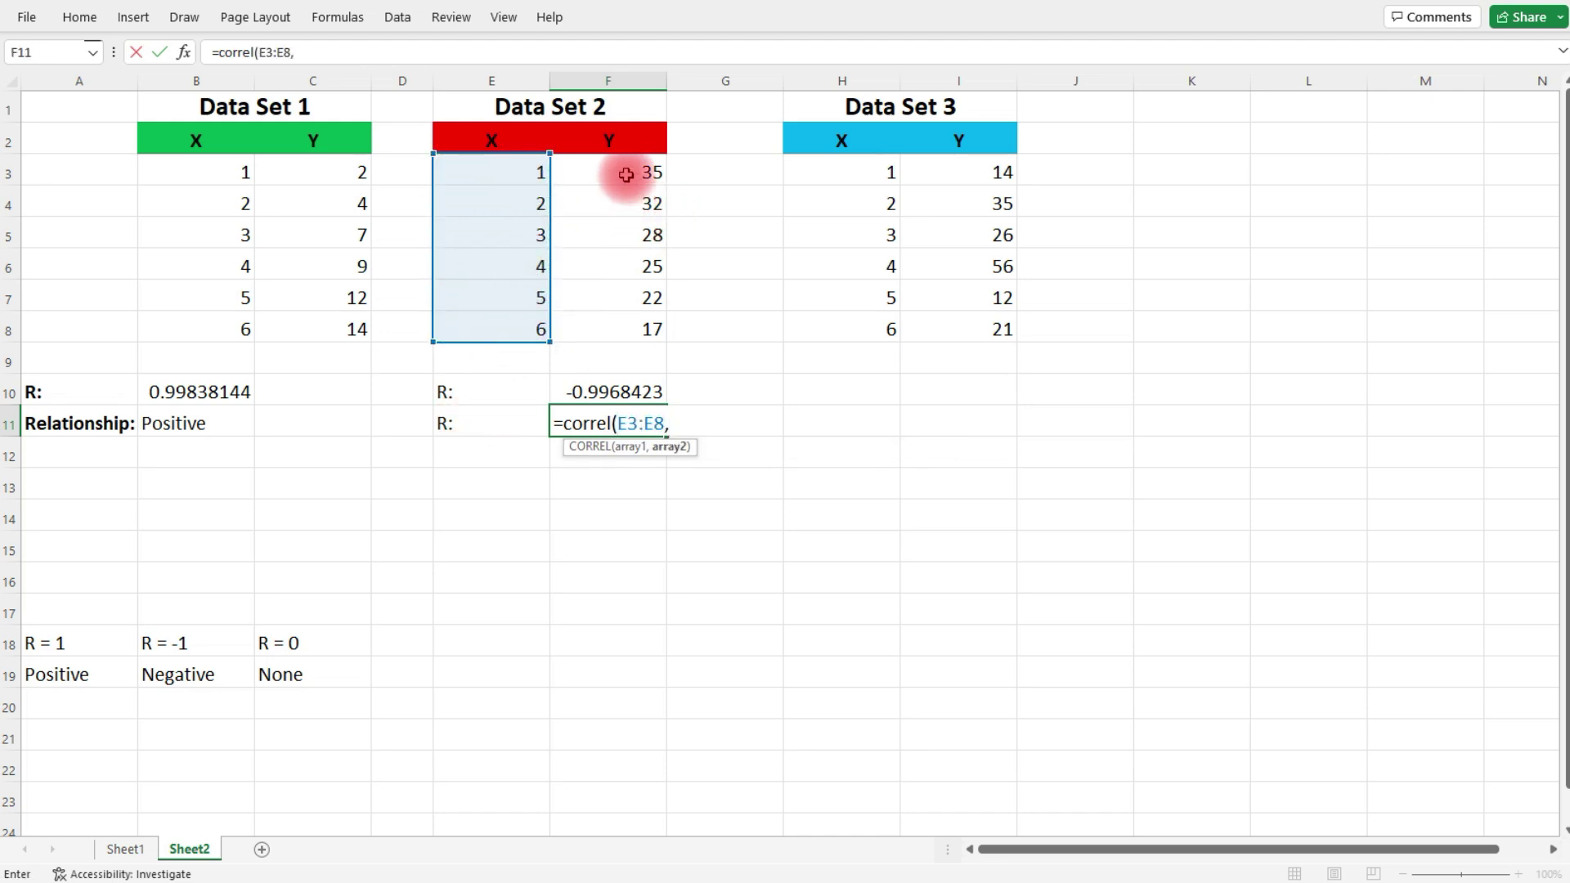
left_click_drag(626, 175, 640, 325)
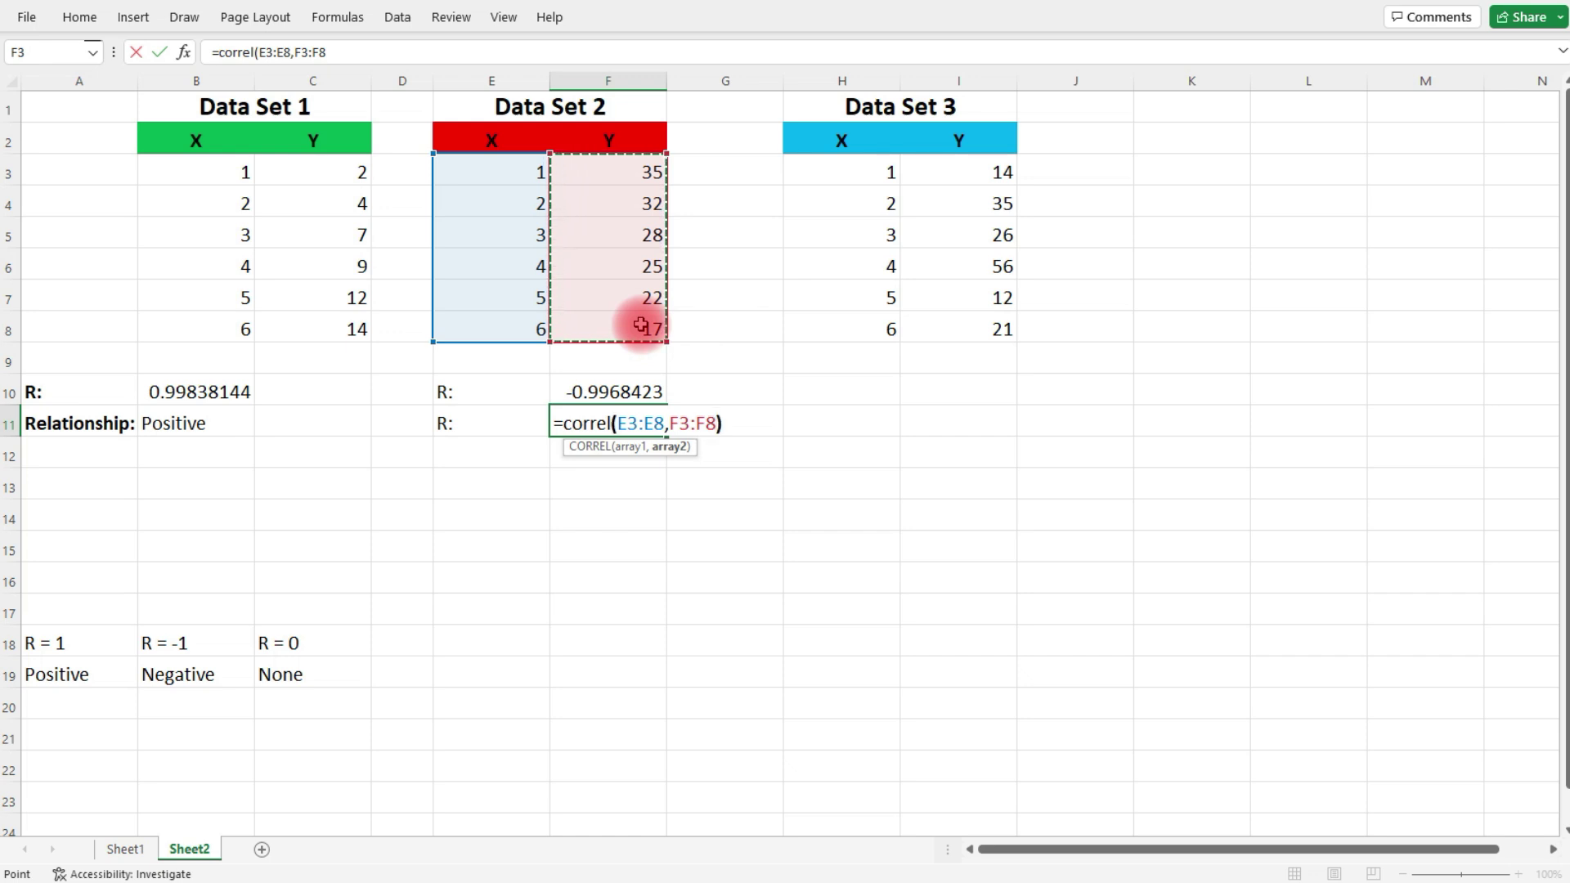
key("Return")
left_click(518, 450)
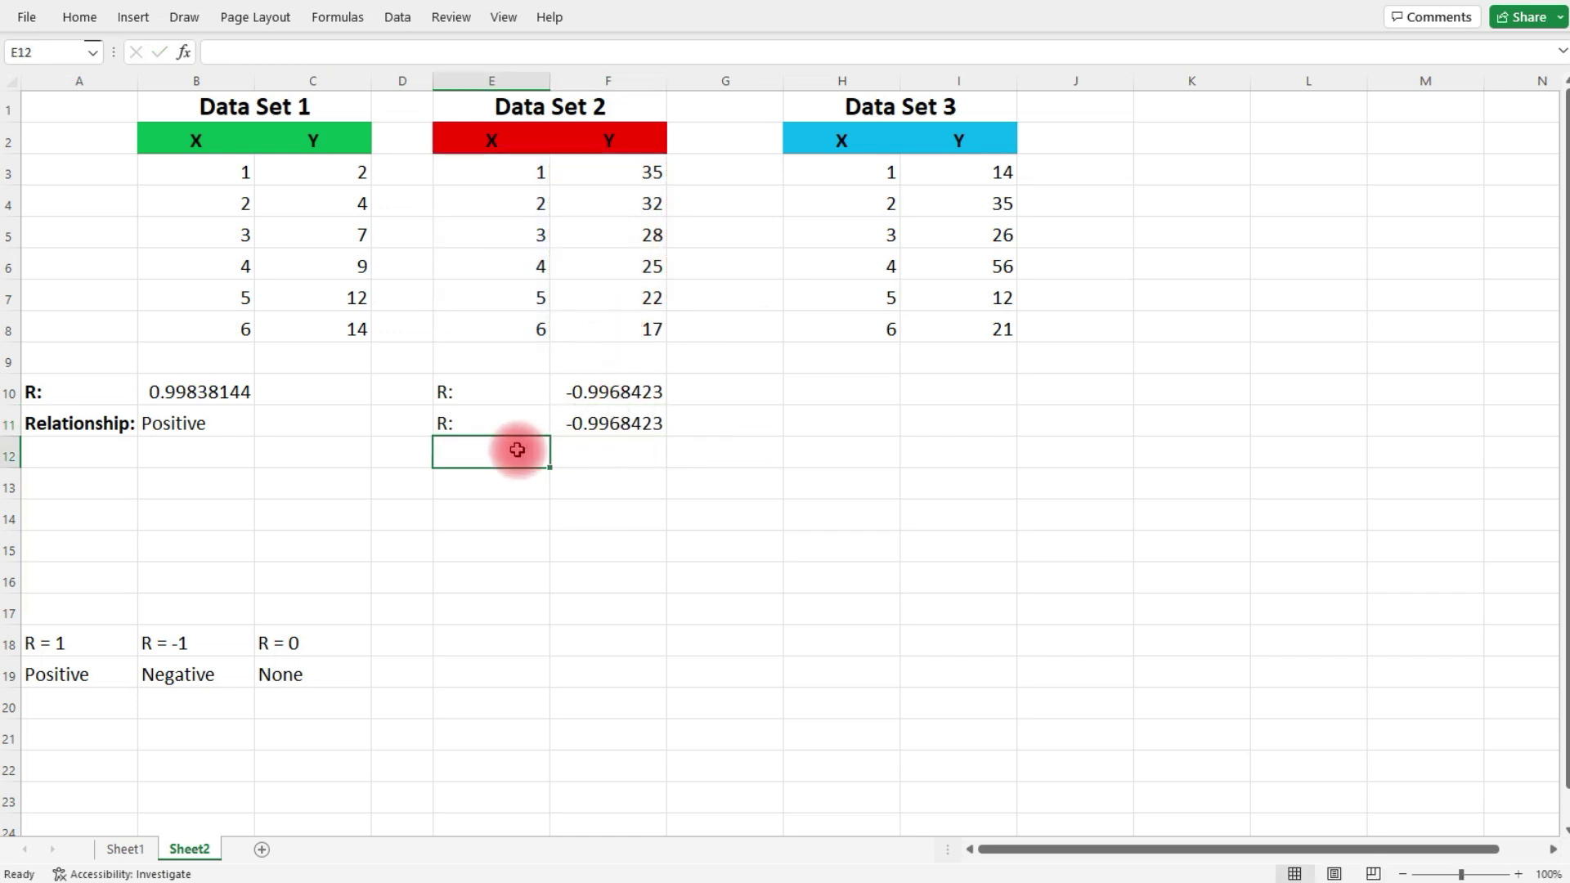
Put the caption Relationship: in E12 and Negative in F12.
type("Relationsh")
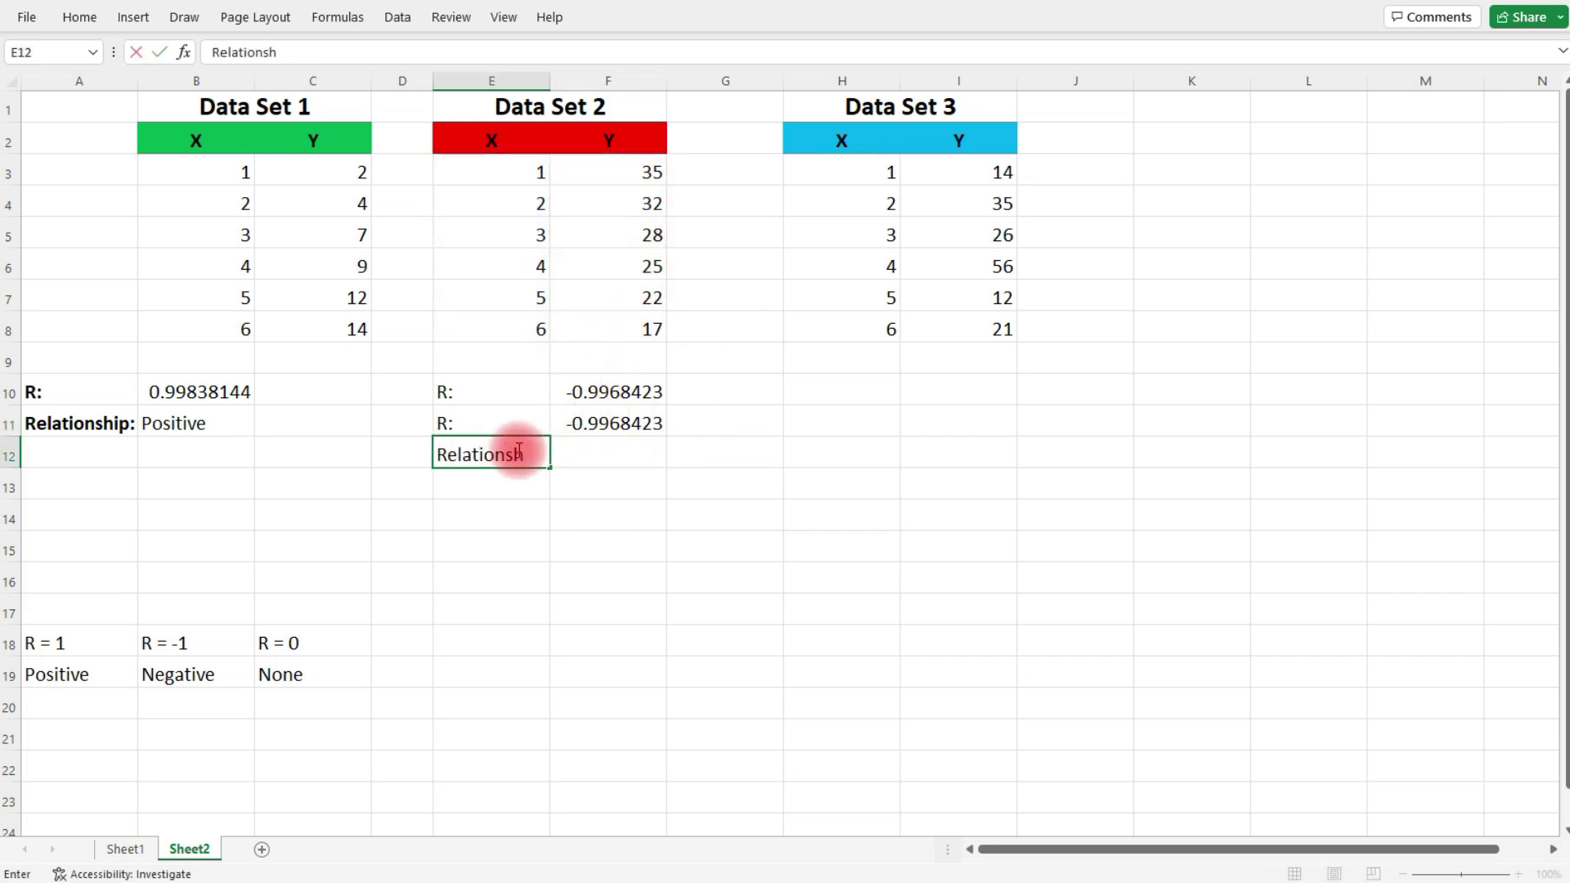
type("ip:")
key("Tab")
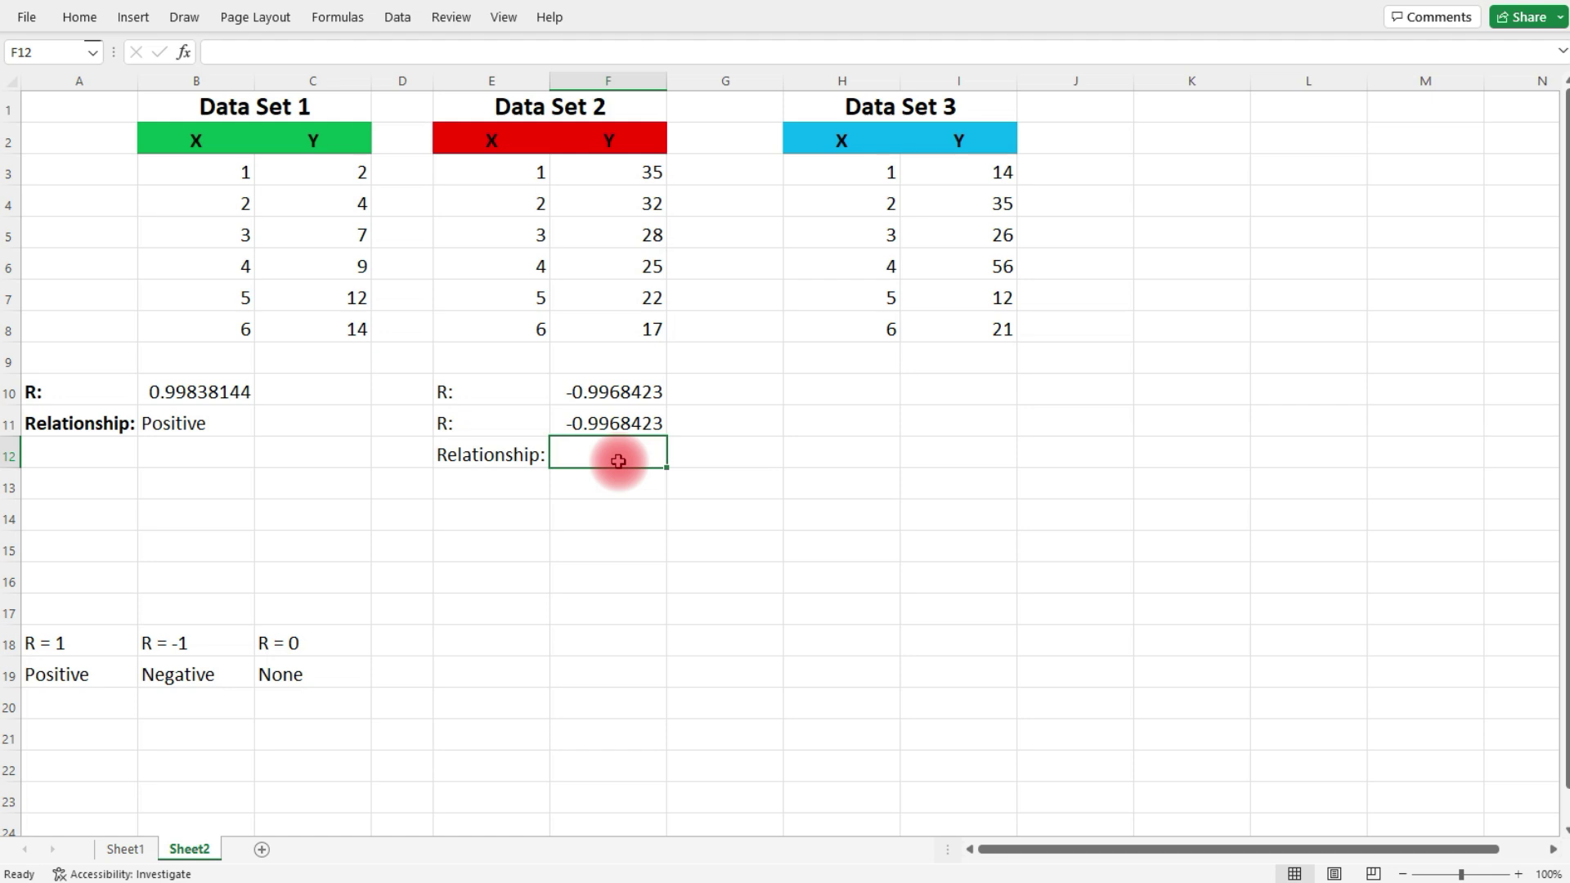
type("Negative")
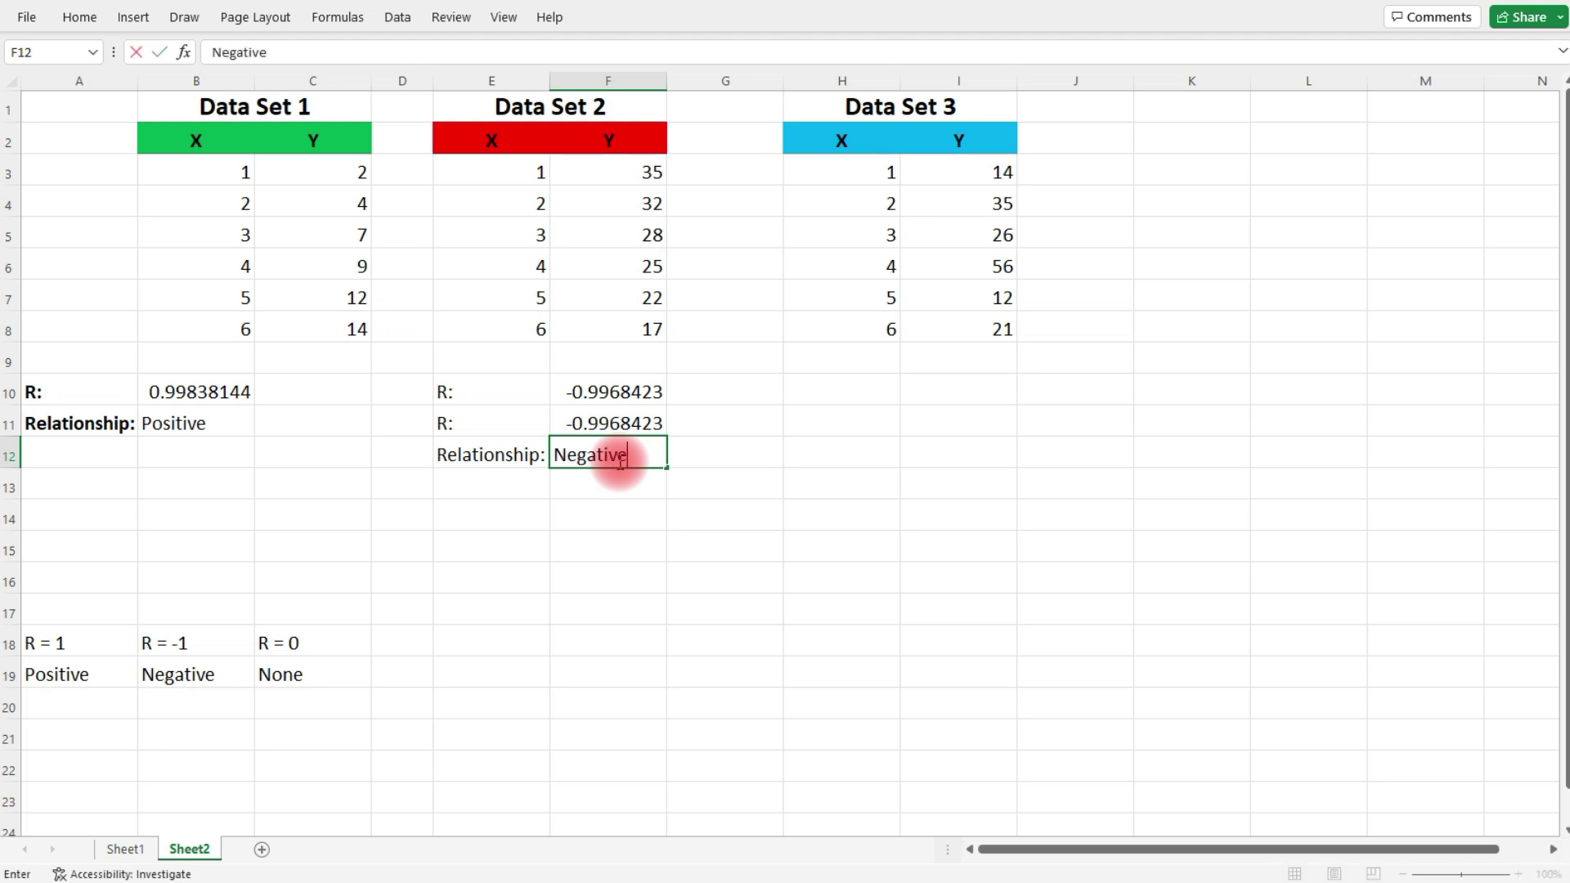
key("Return")
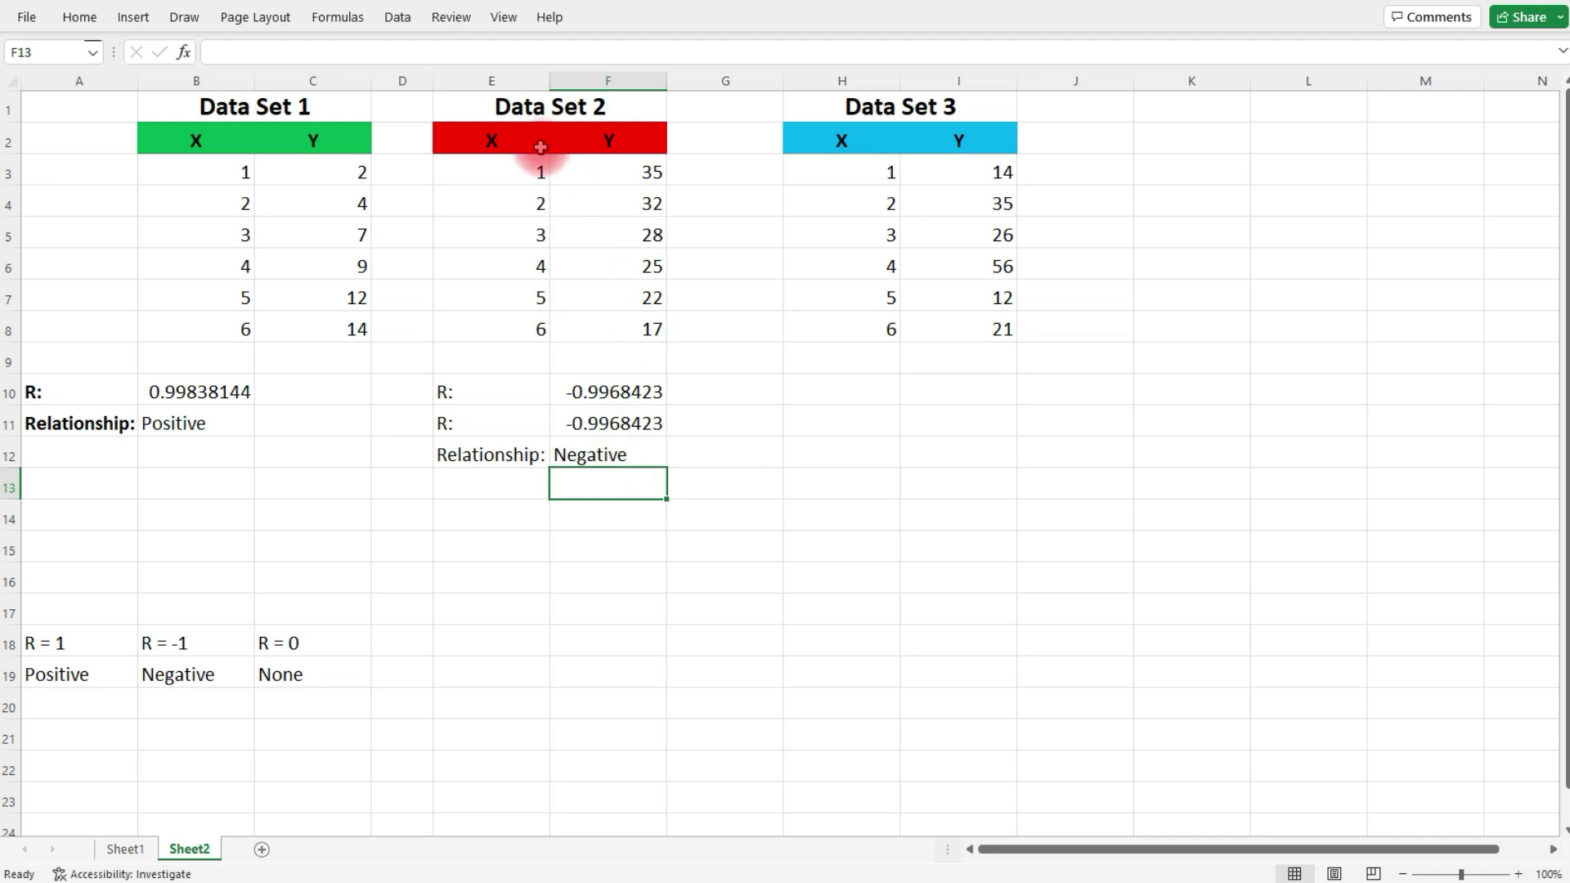
left_click_drag(540, 168, 514, 329)
left_click_drag(651, 168, 644, 327)
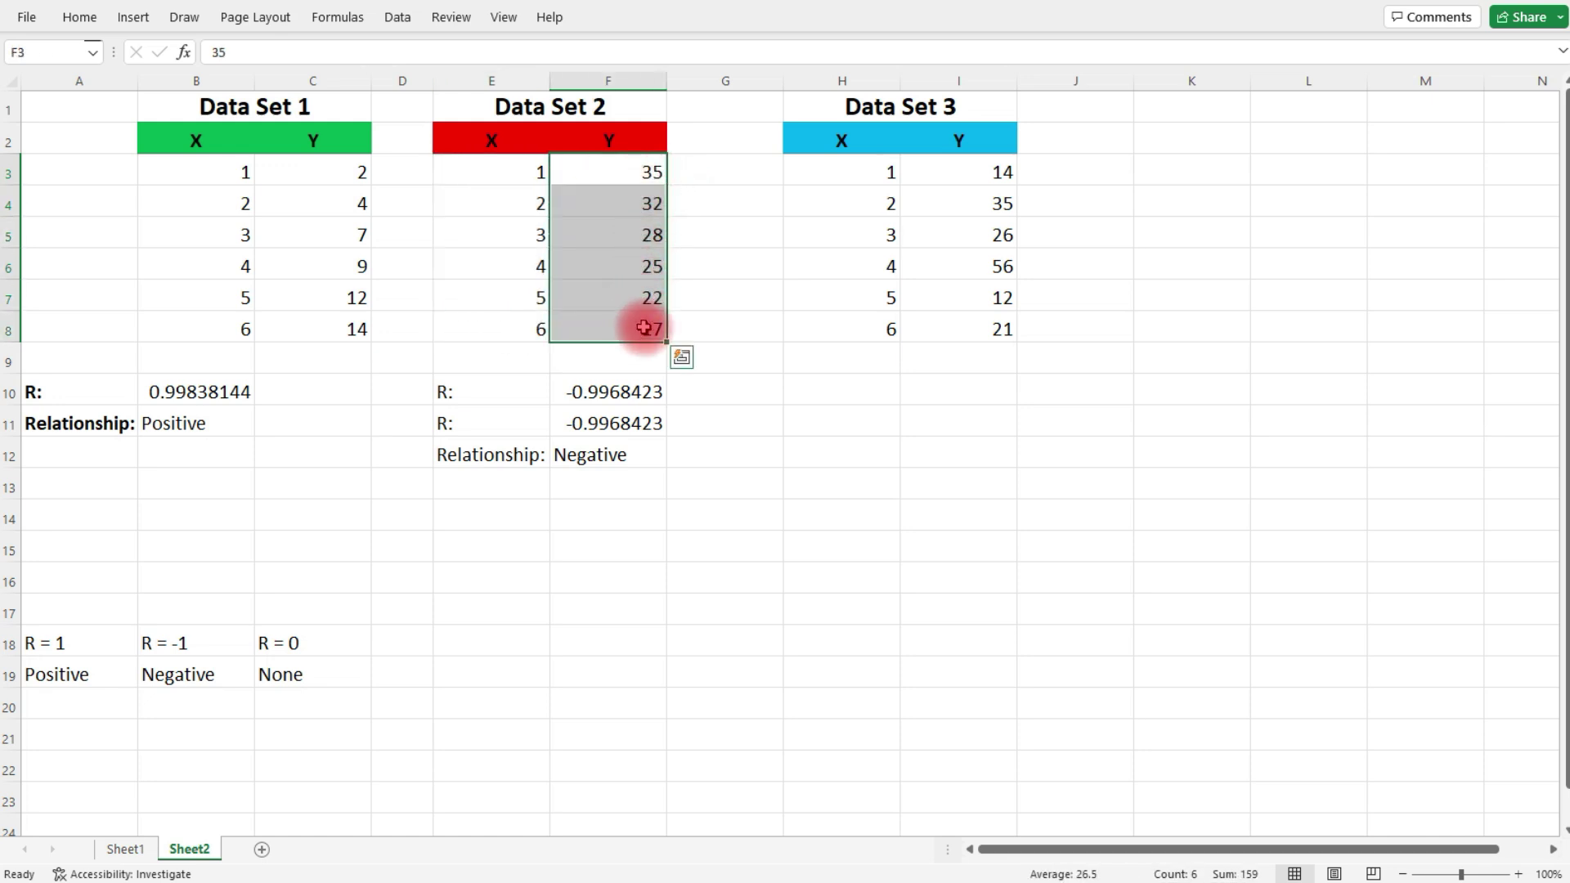
left_click(711, 225)
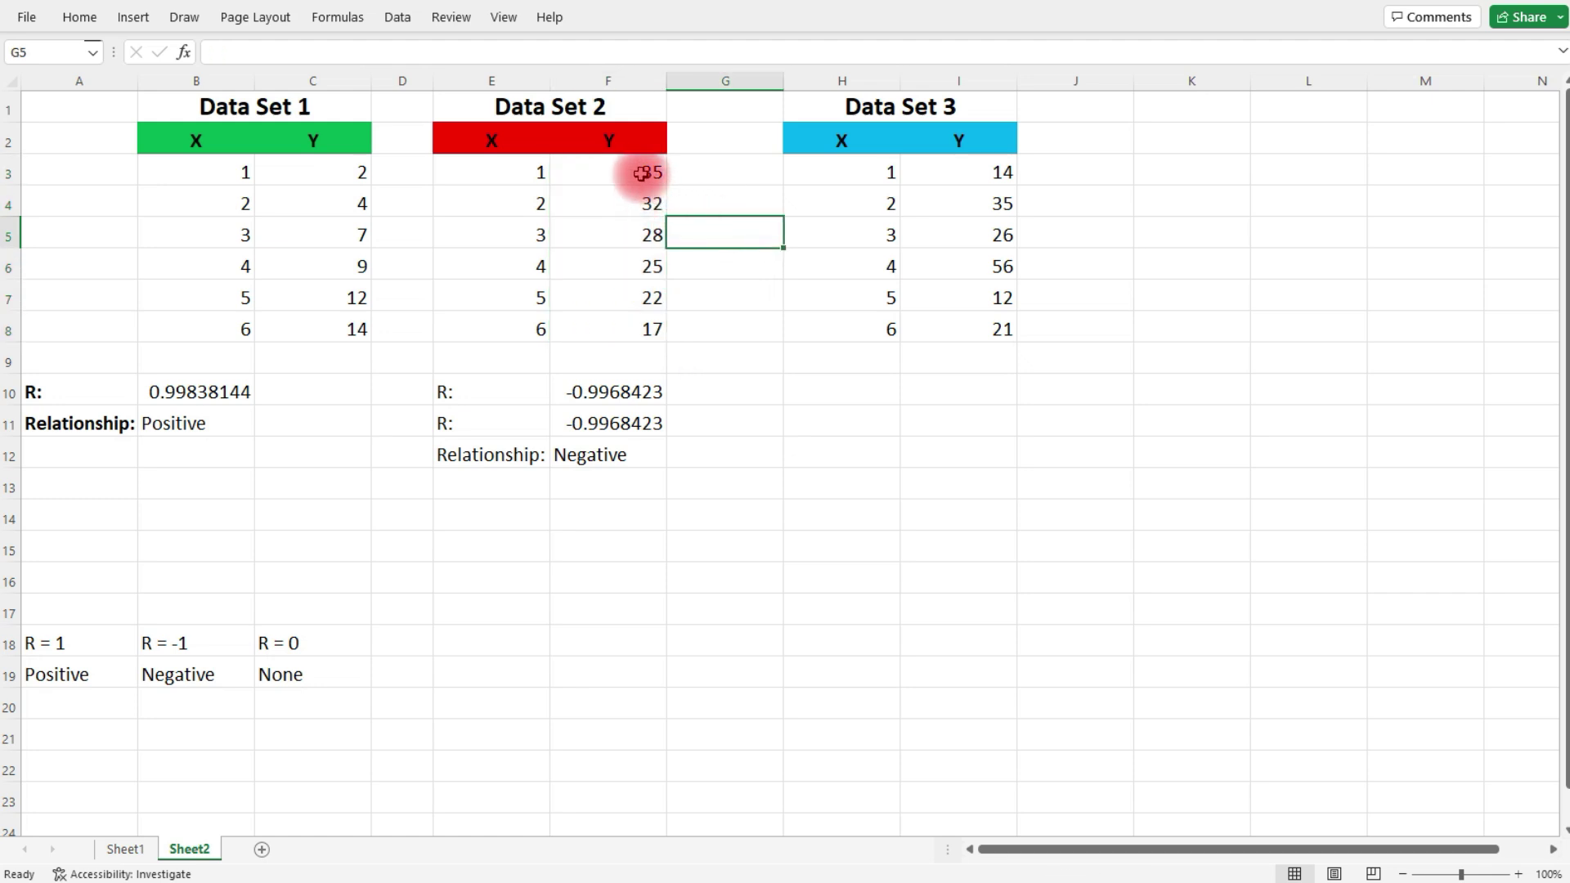
left_click_drag(641, 169, 638, 208)
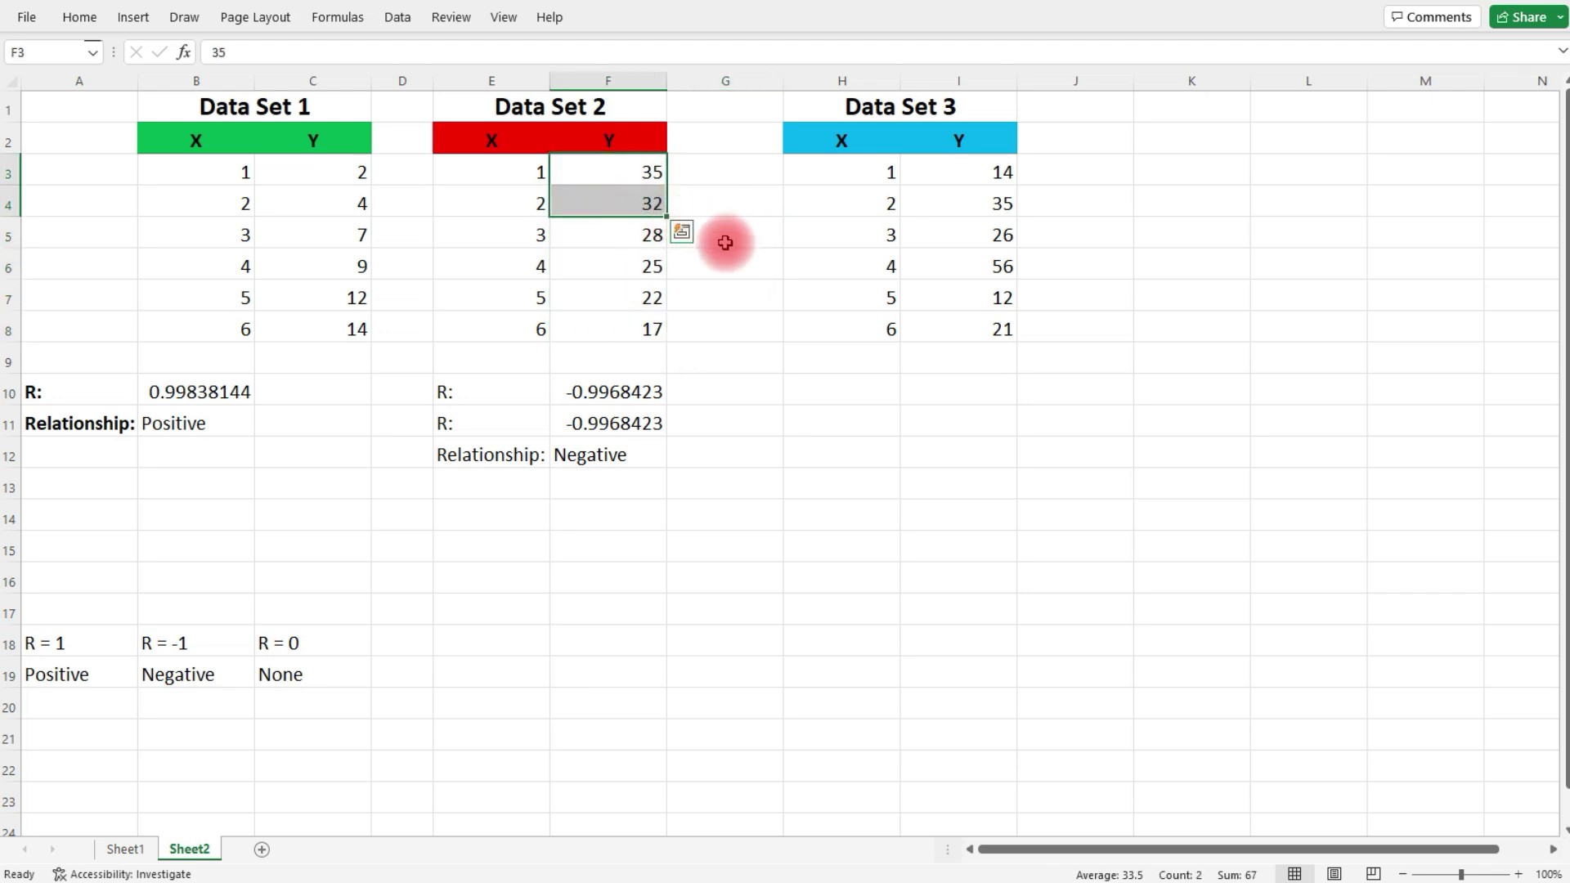
left_click(725, 243)
left_click_drag(623, 200, 646, 329)
left_click(732, 266)
left_click(732, 285)
left_click(690, 305)
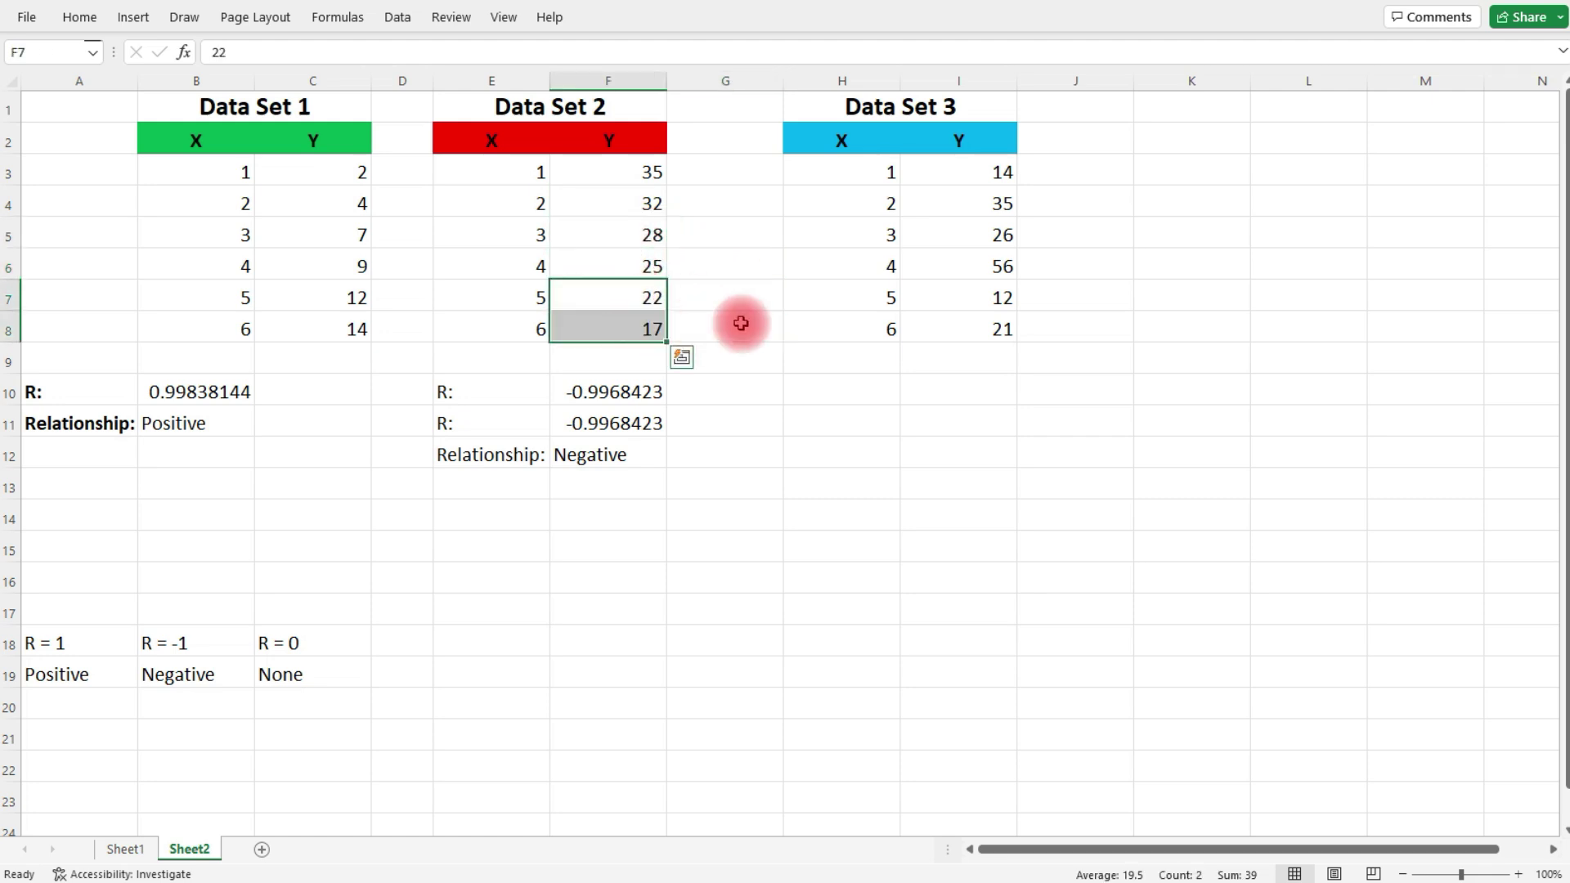
left_click(741, 324)
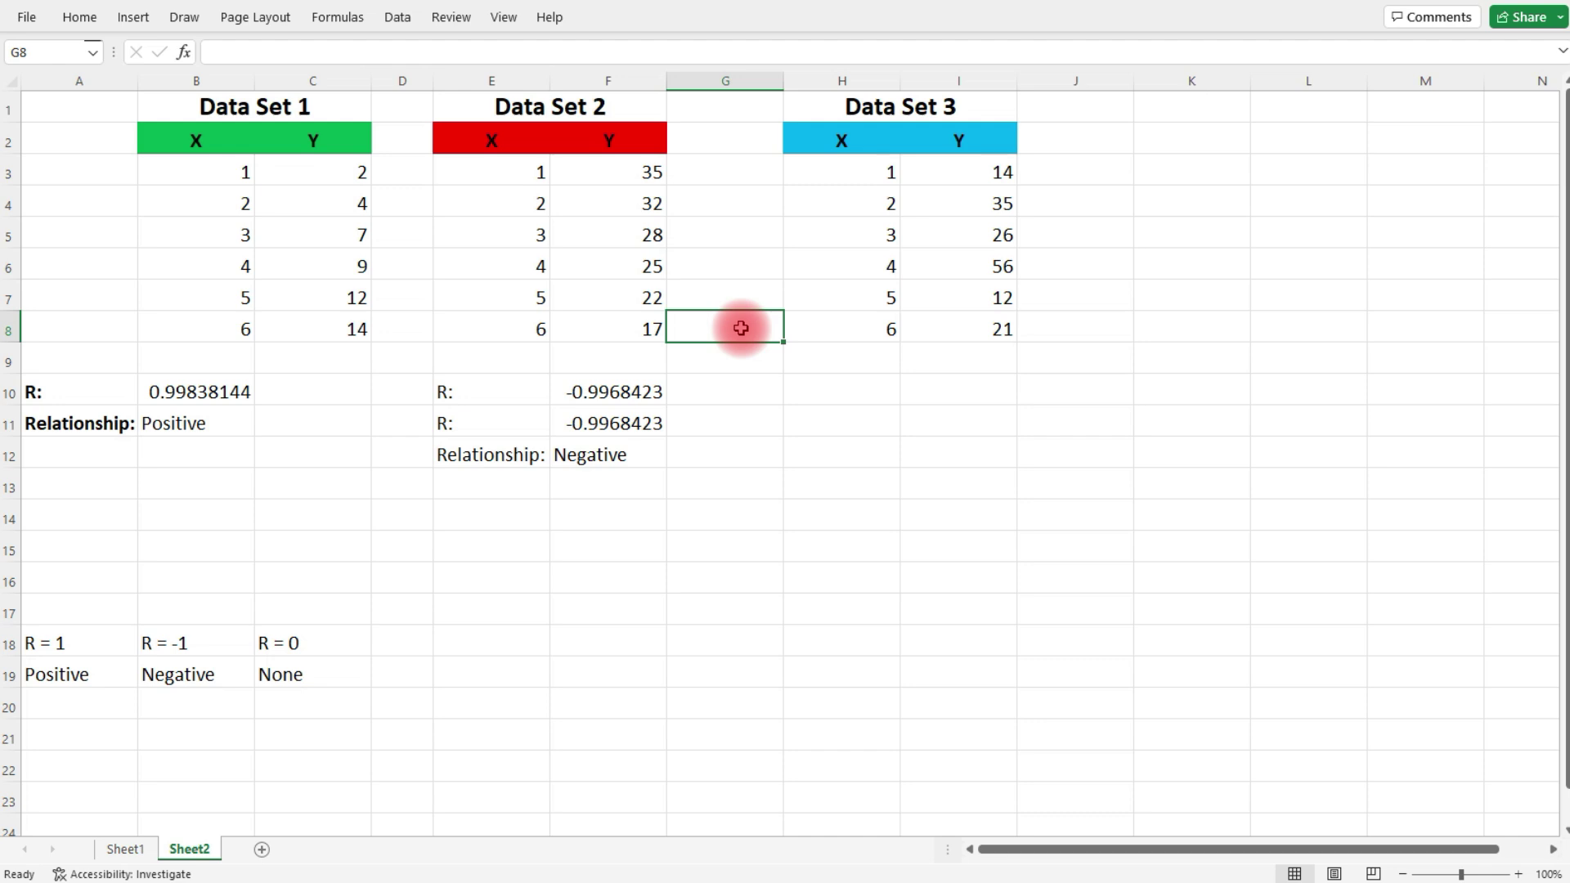
Label H10 R and enter =CORREL(H3:H8,I3:I8) in I10, returning -0.0130833.
left_click(843, 397)
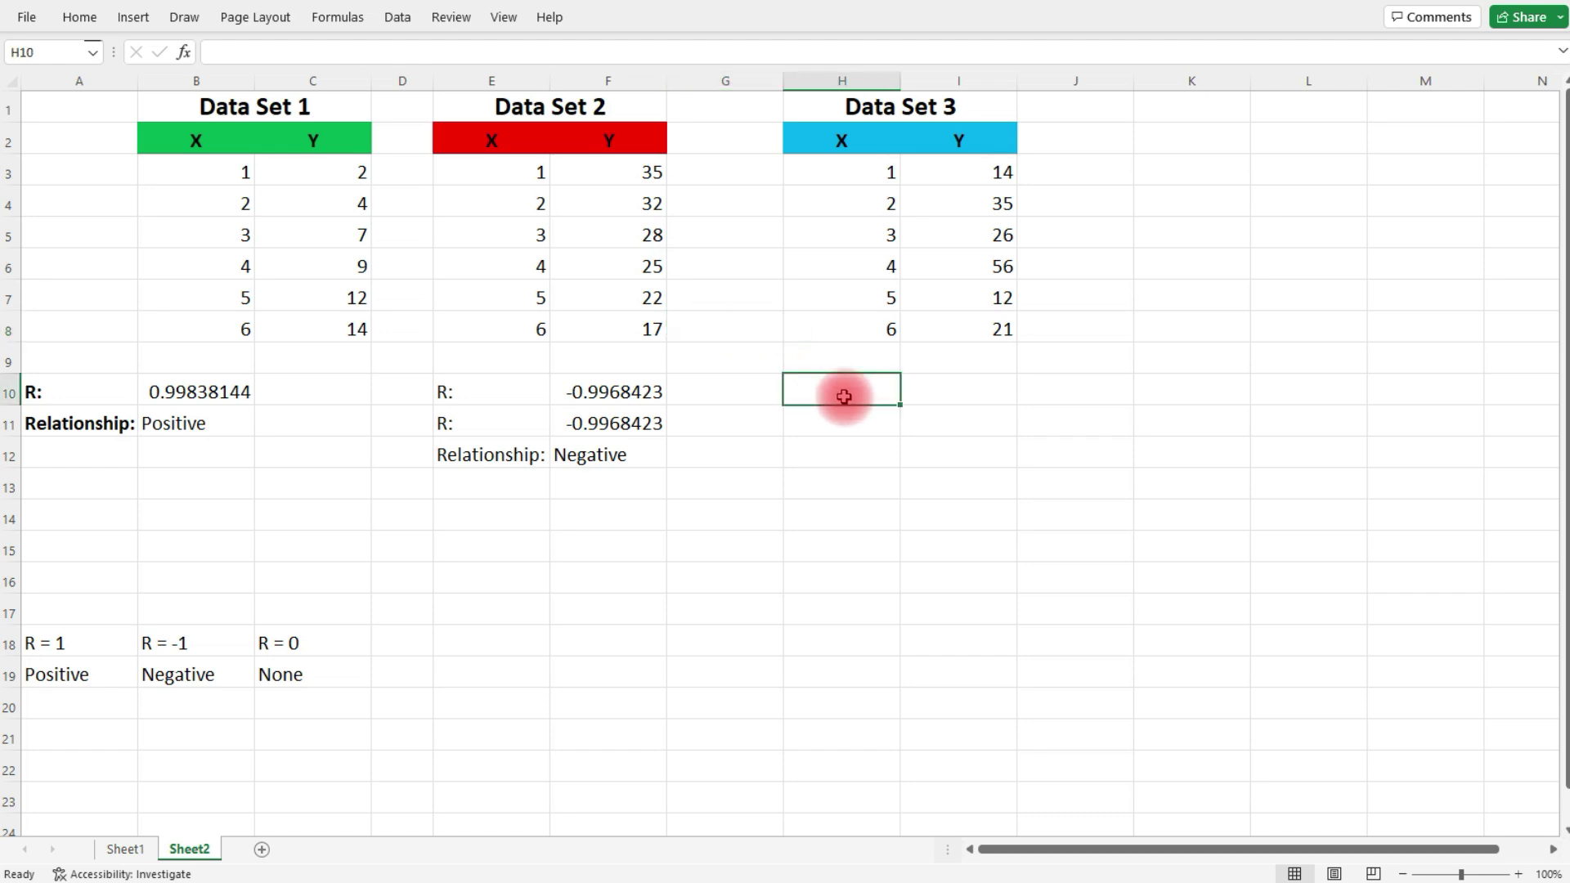
type("R:")
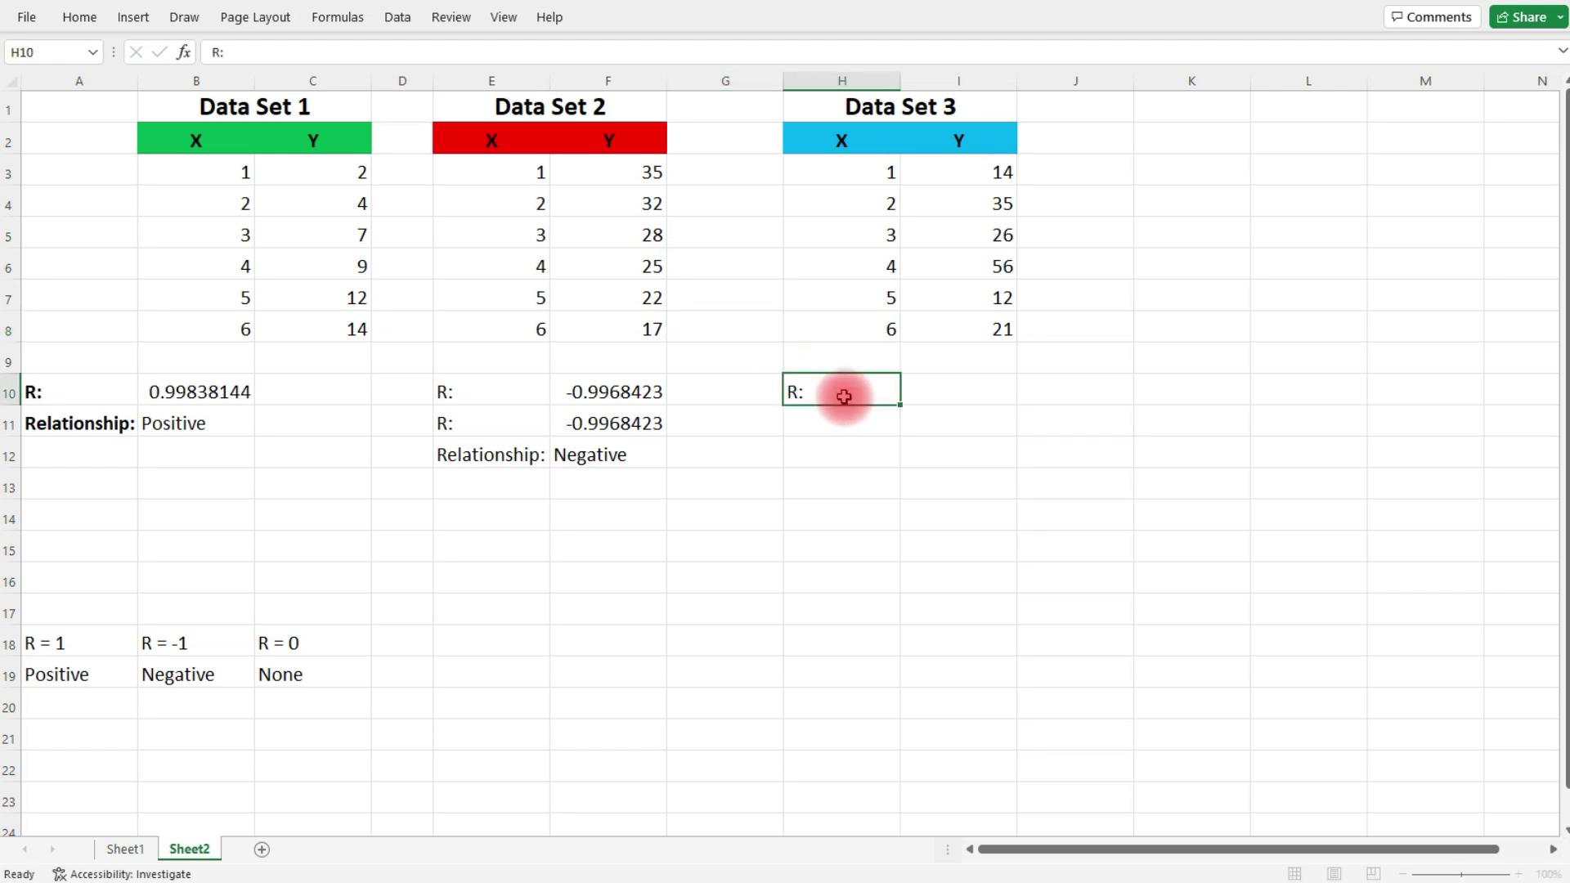
key("Tab")
type("=co")
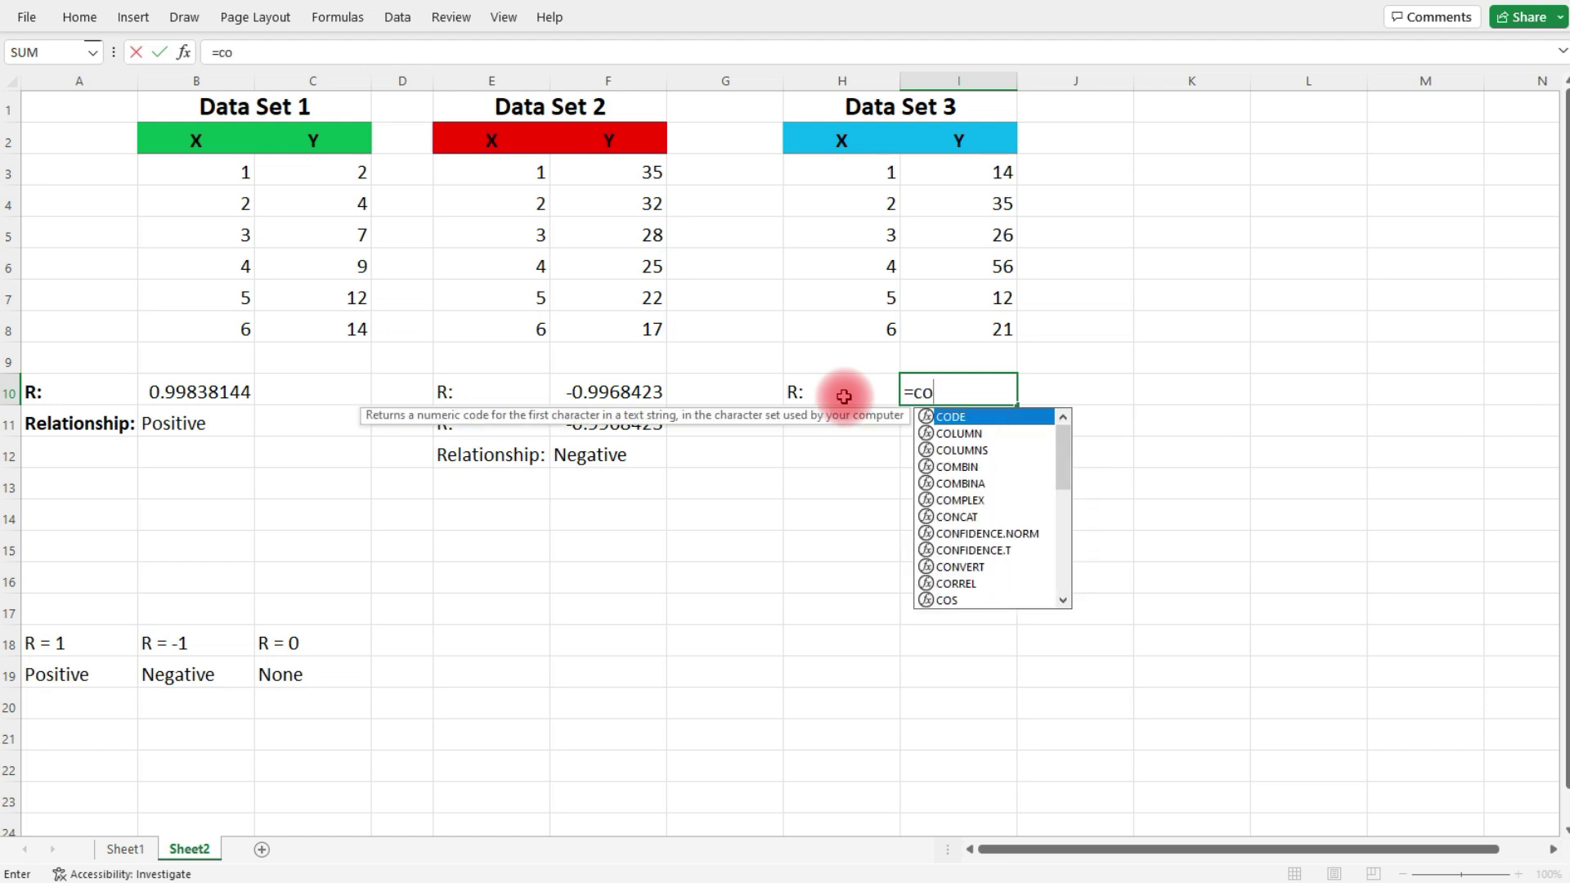
type("rrel(")
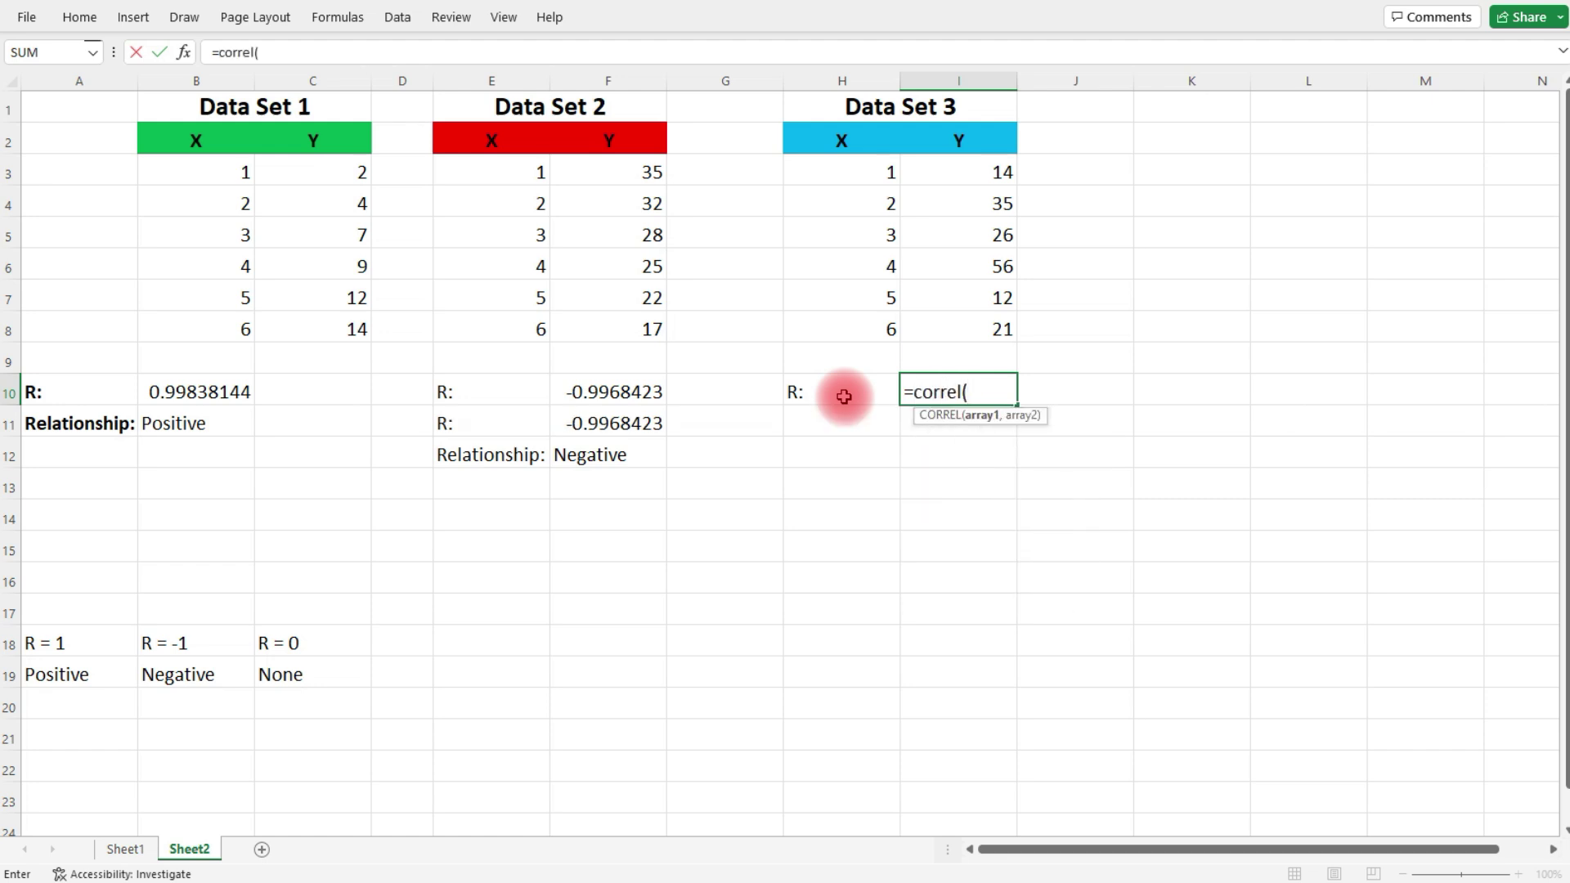
left_click_drag(888, 178, 841, 319)
type(",")
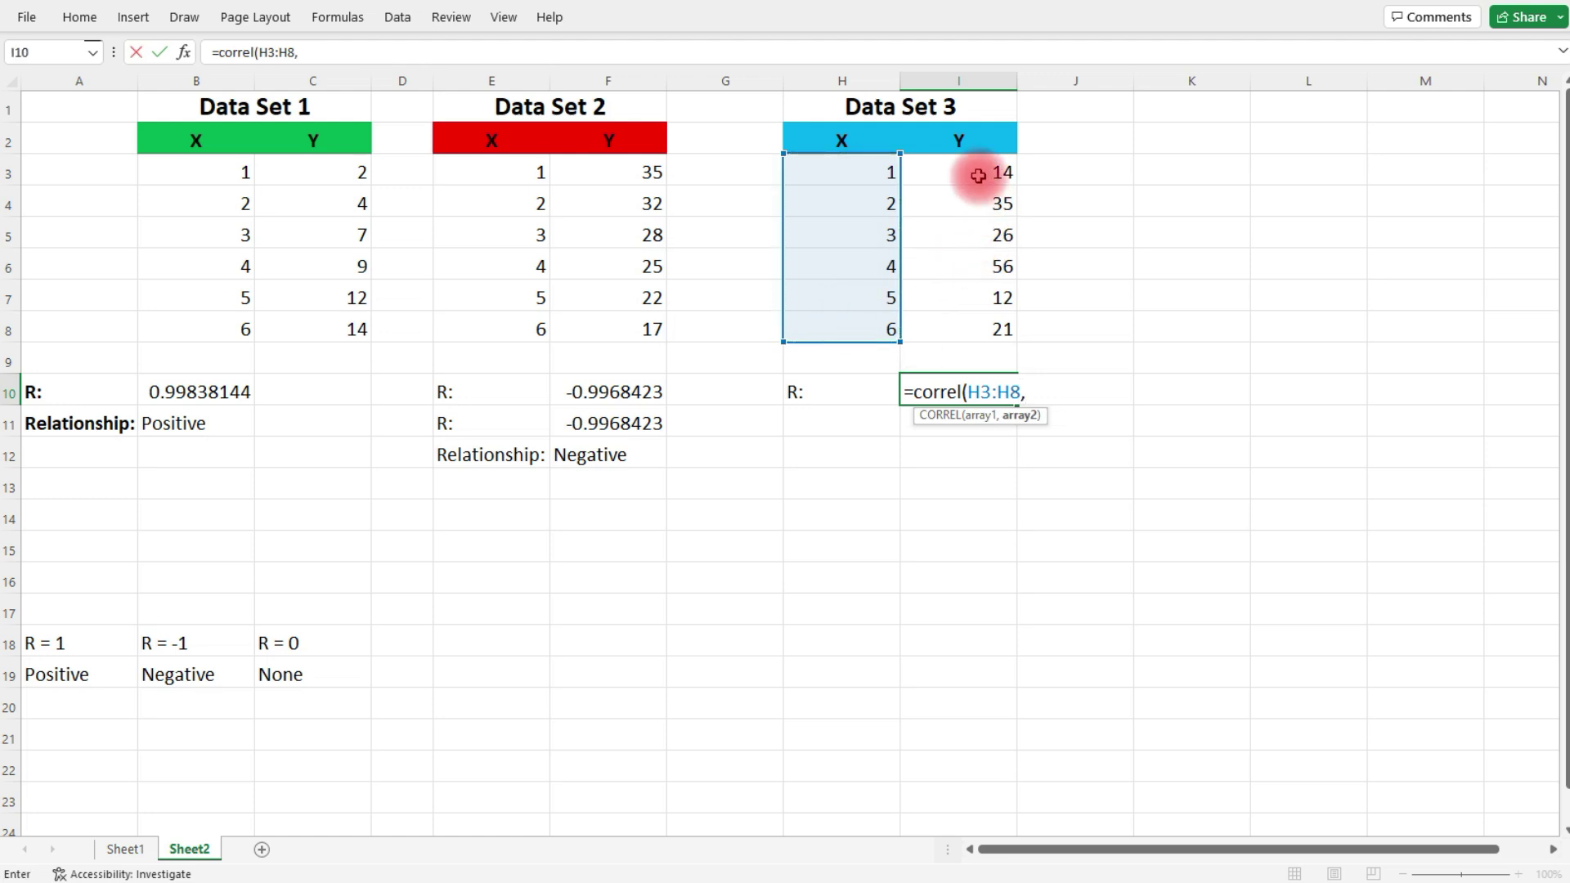
left_click_drag(978, 176, 967, 327)
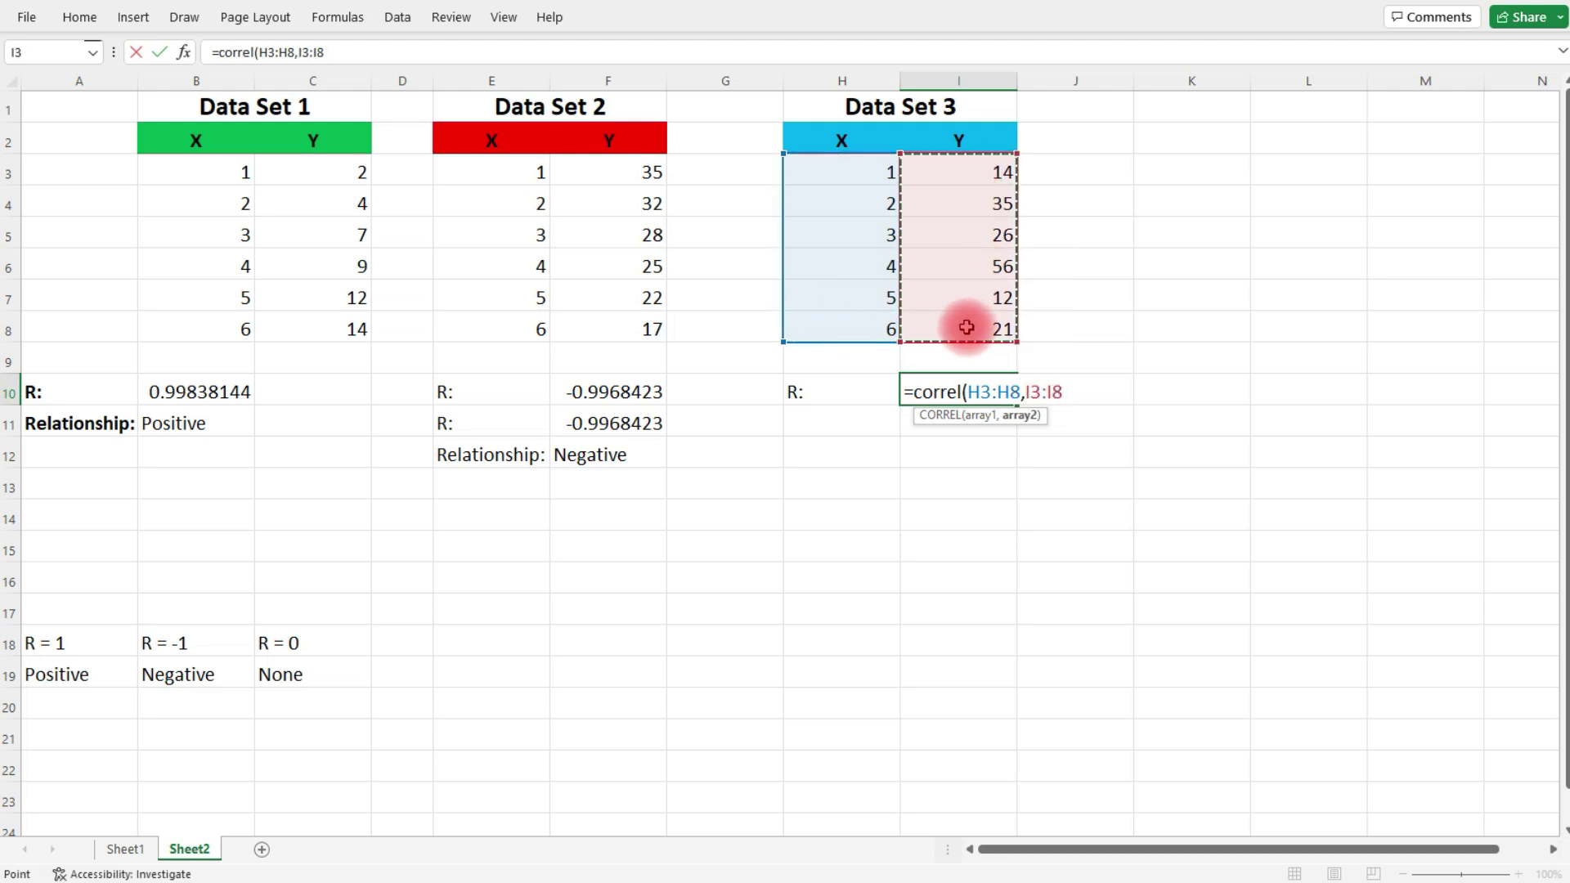
type(")")
key("Return")
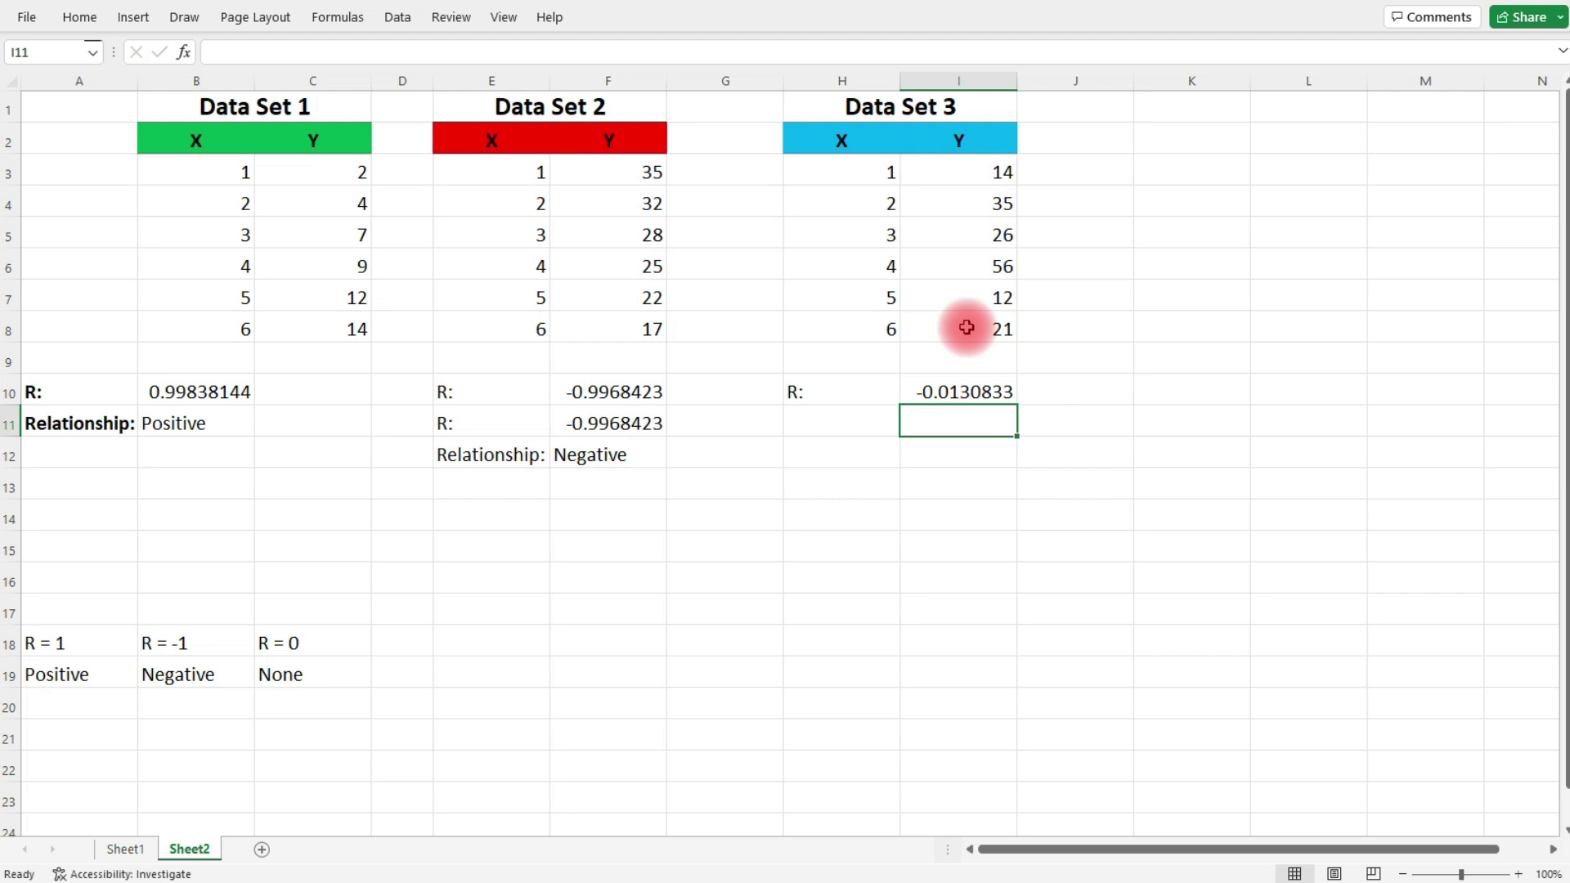
Type Relationship: in H11 and None in I11 for Data Set 3.
left_click(843, 424)
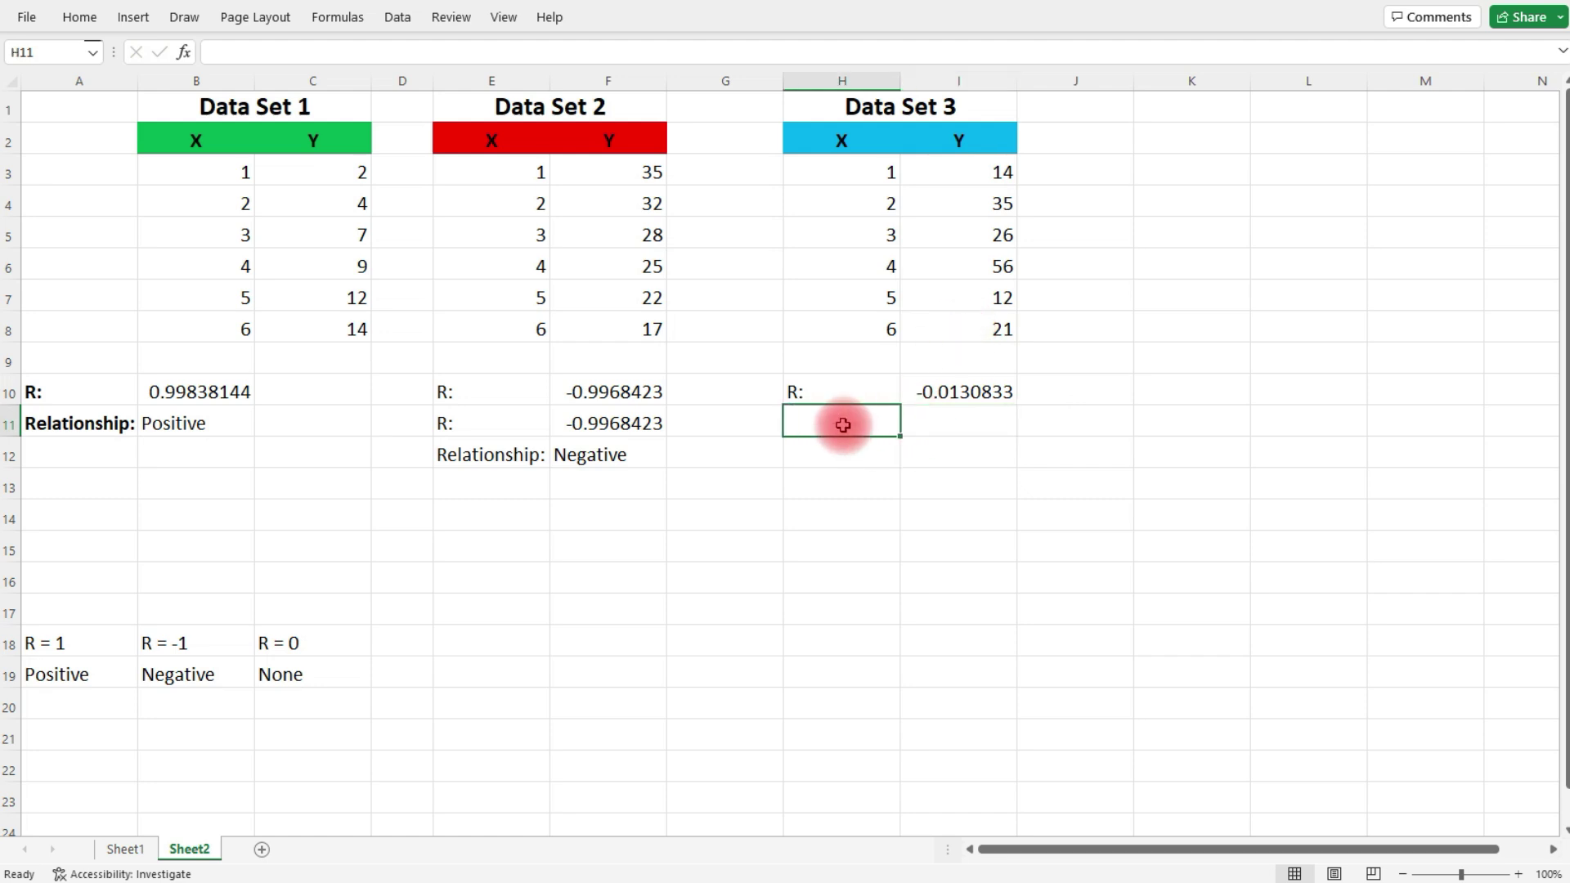
type("Rela")
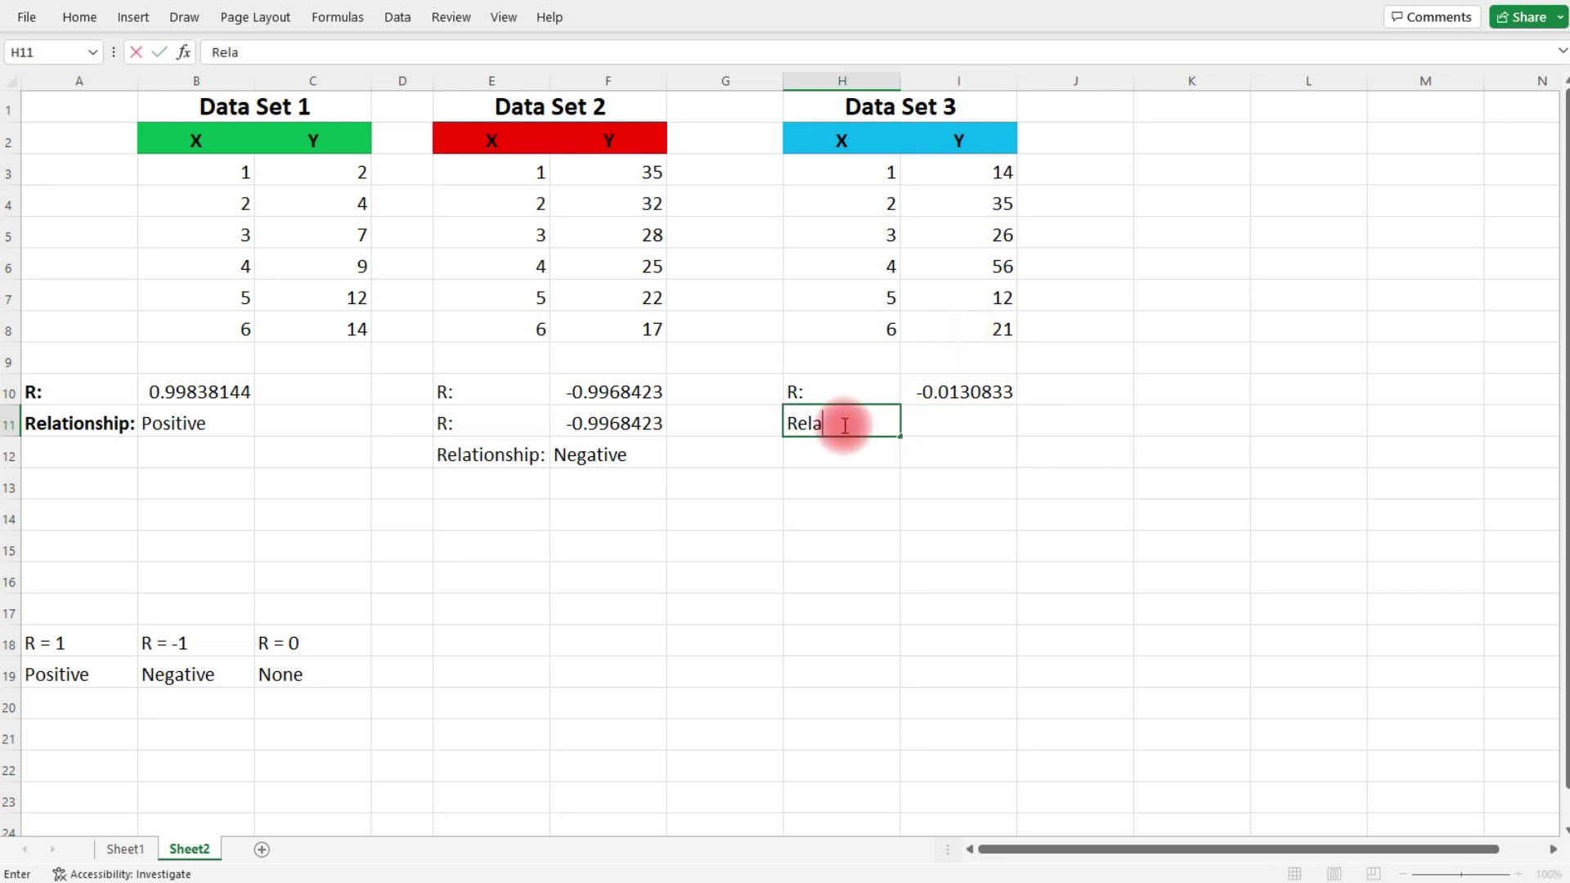
type("tionship:")
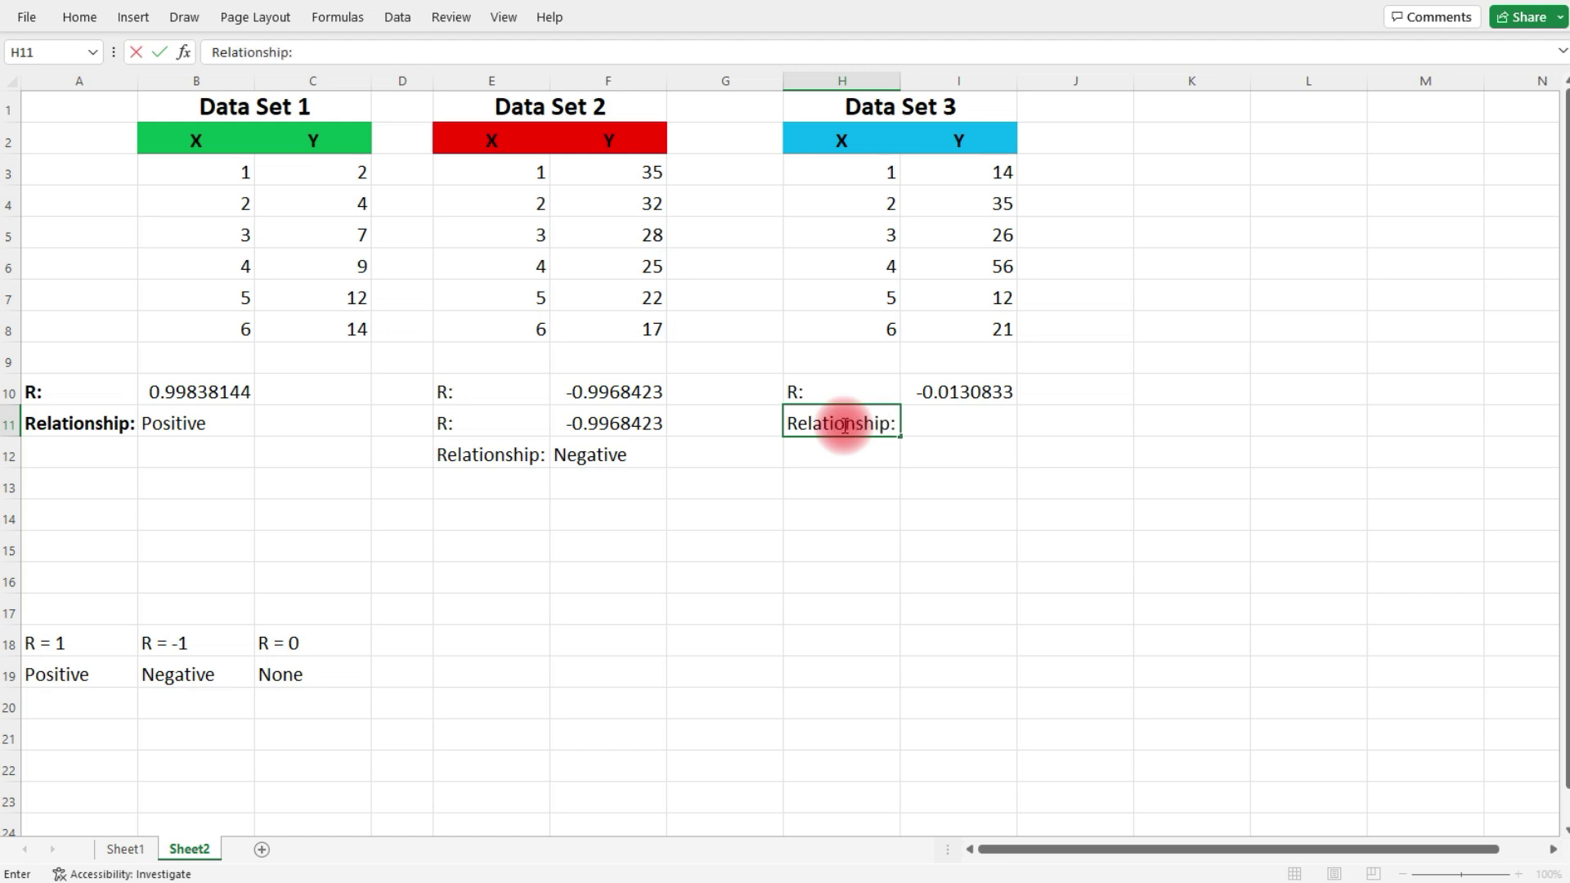
key("Tab")
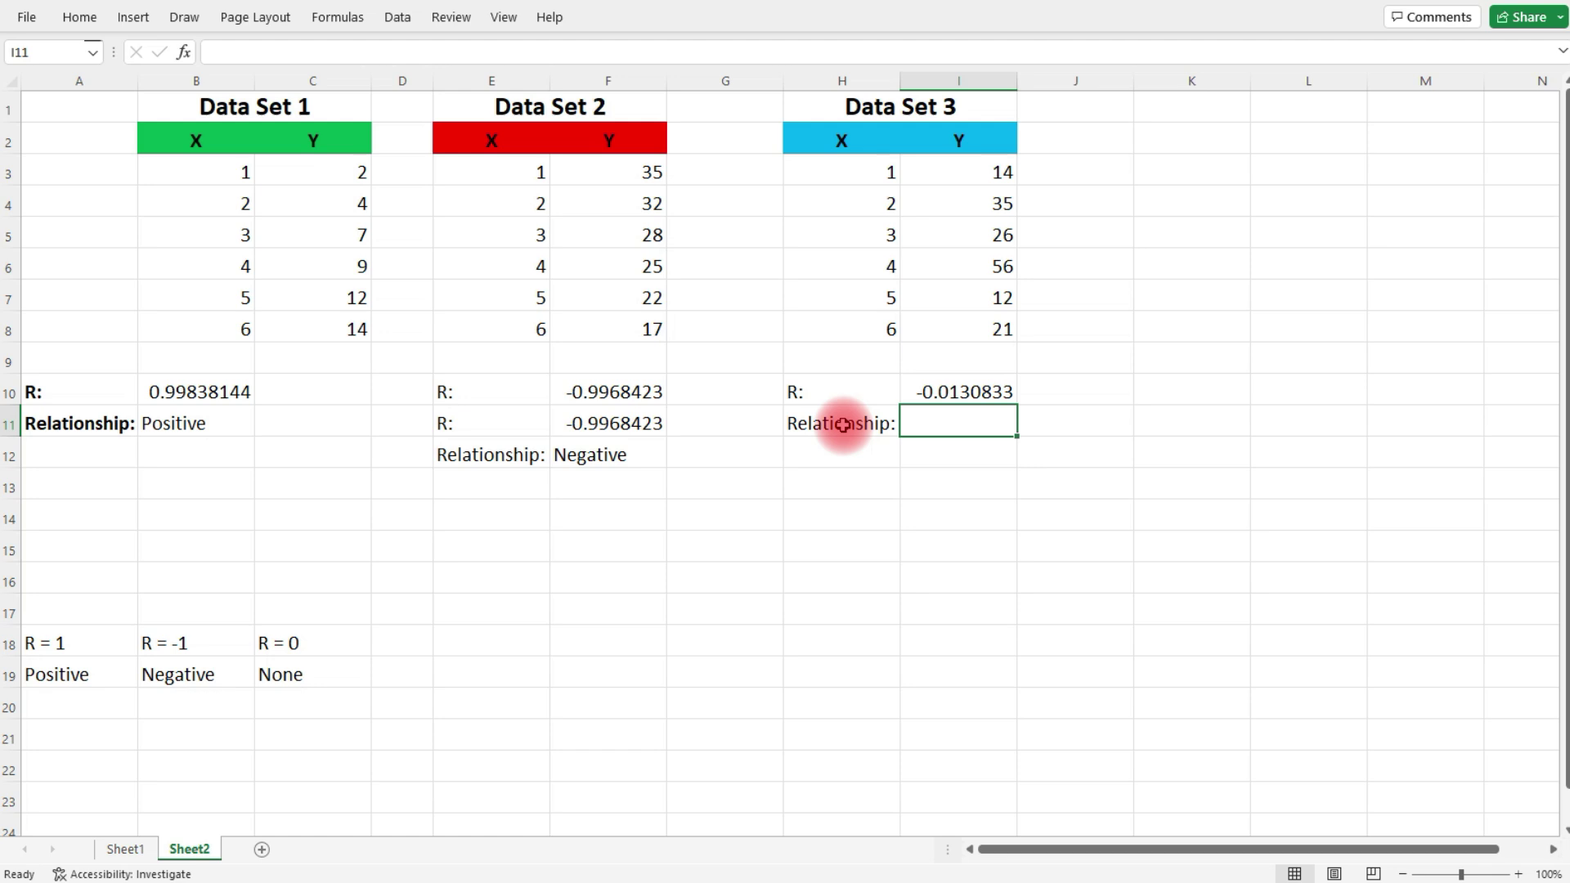
type("None")
key("Return")
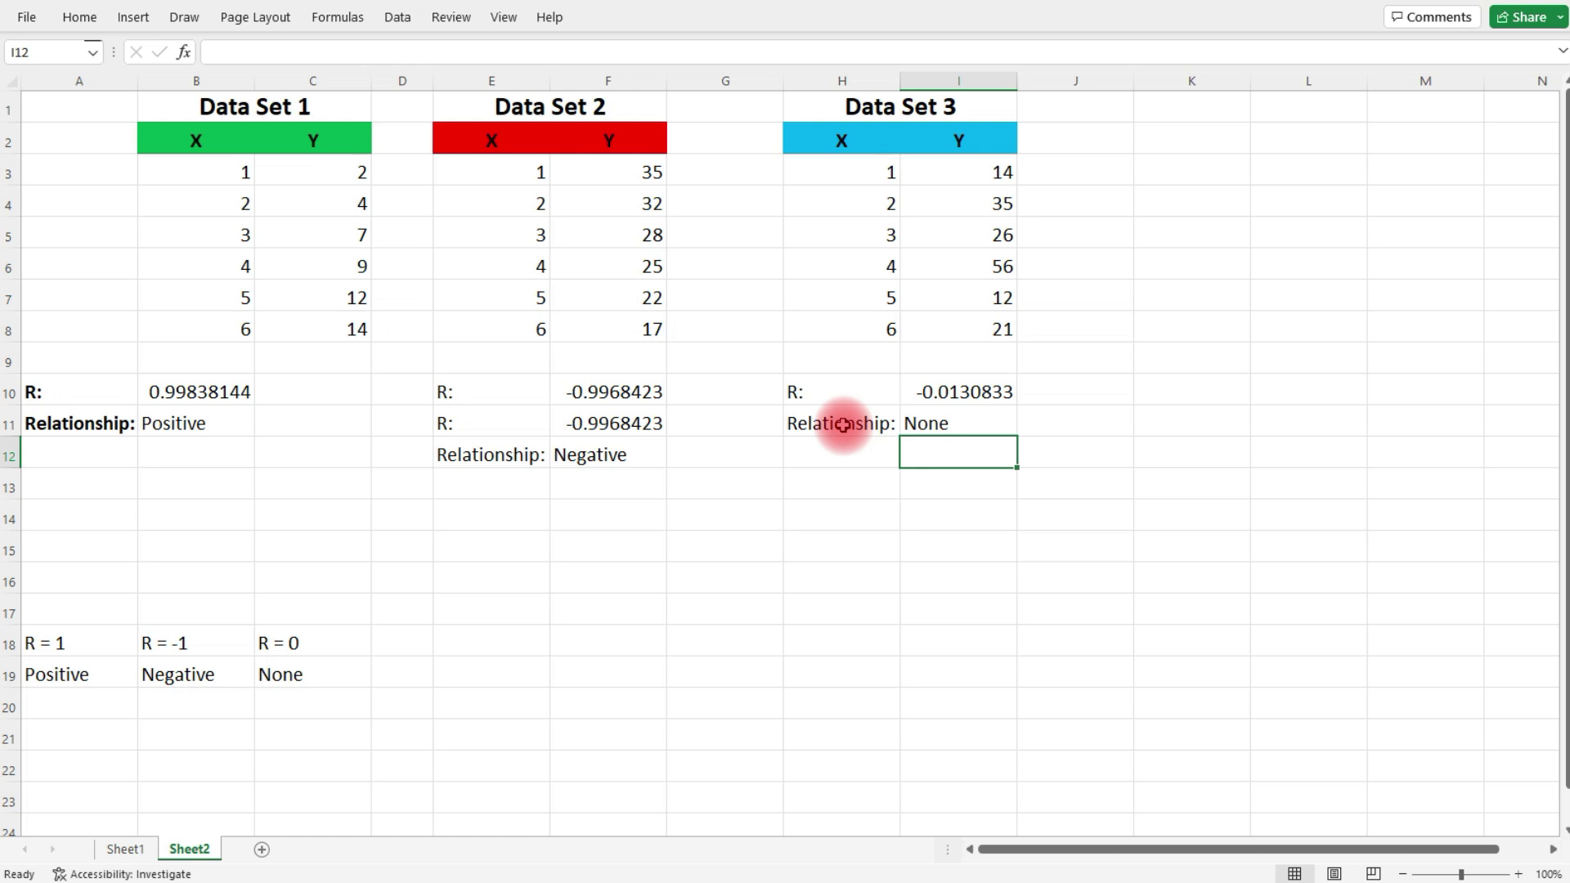
left_click_drag(876, 173, 854, 329)
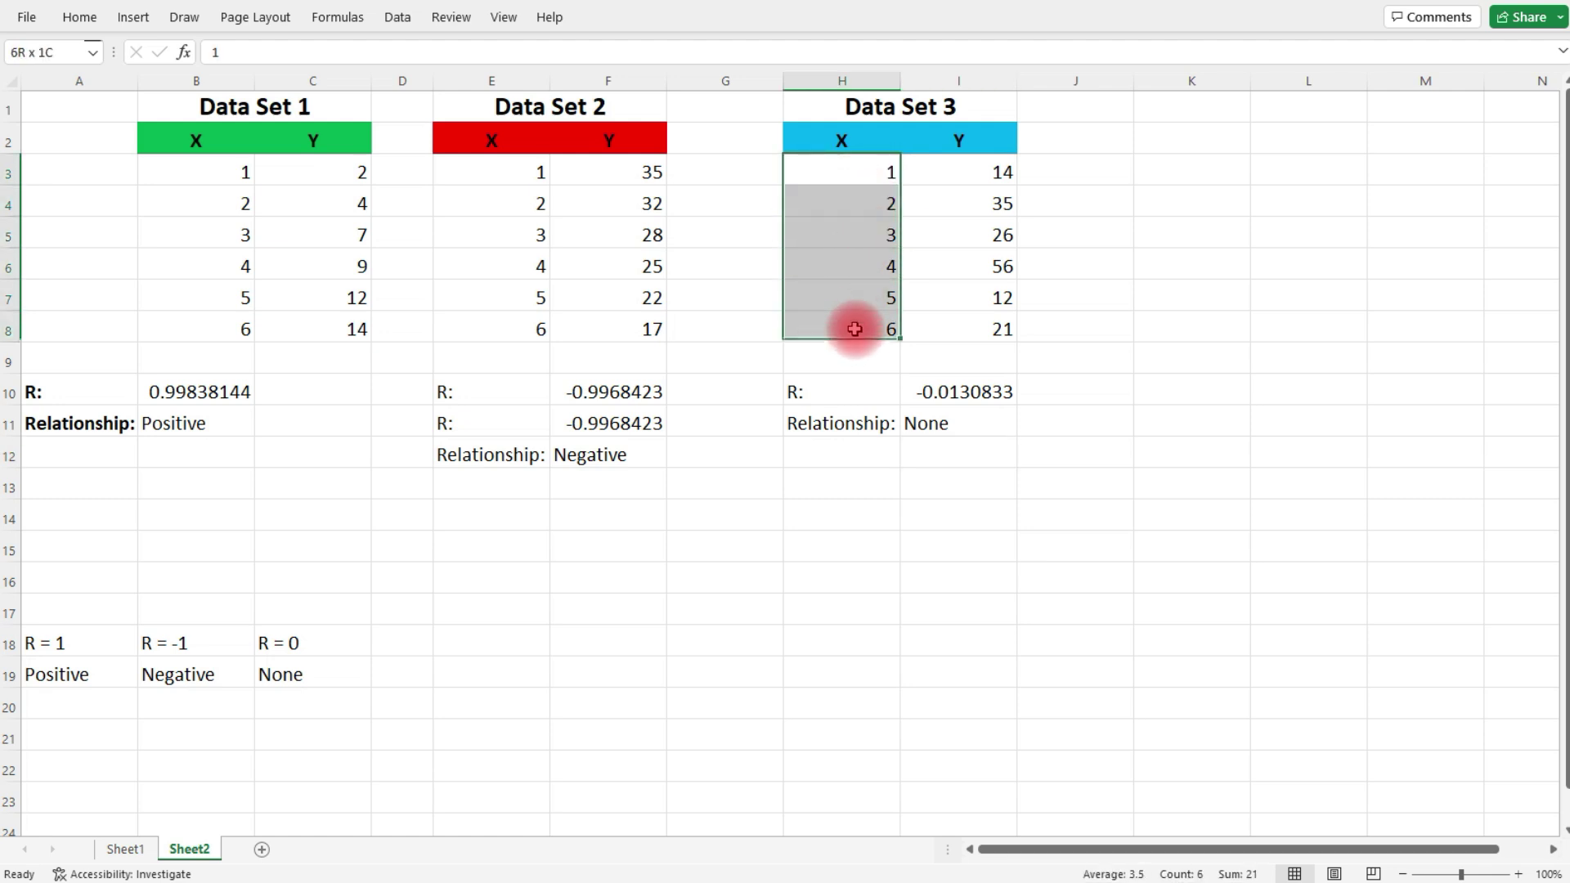
left_click(1004, 173)
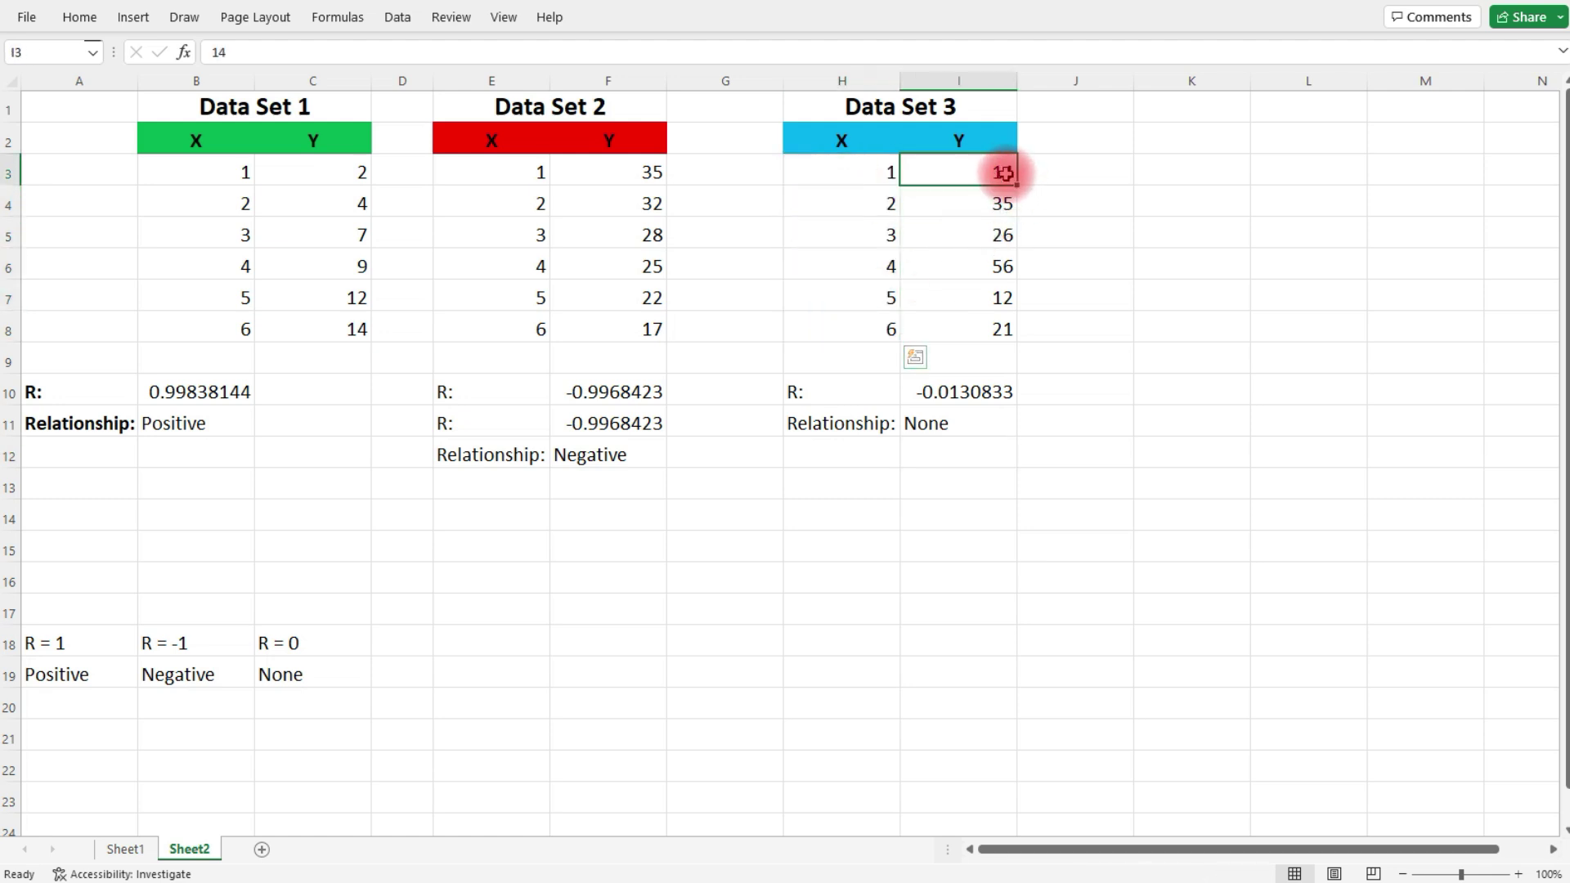
left_click_drag(1004, 173, 1006, 326)
left_click(1003, 239)
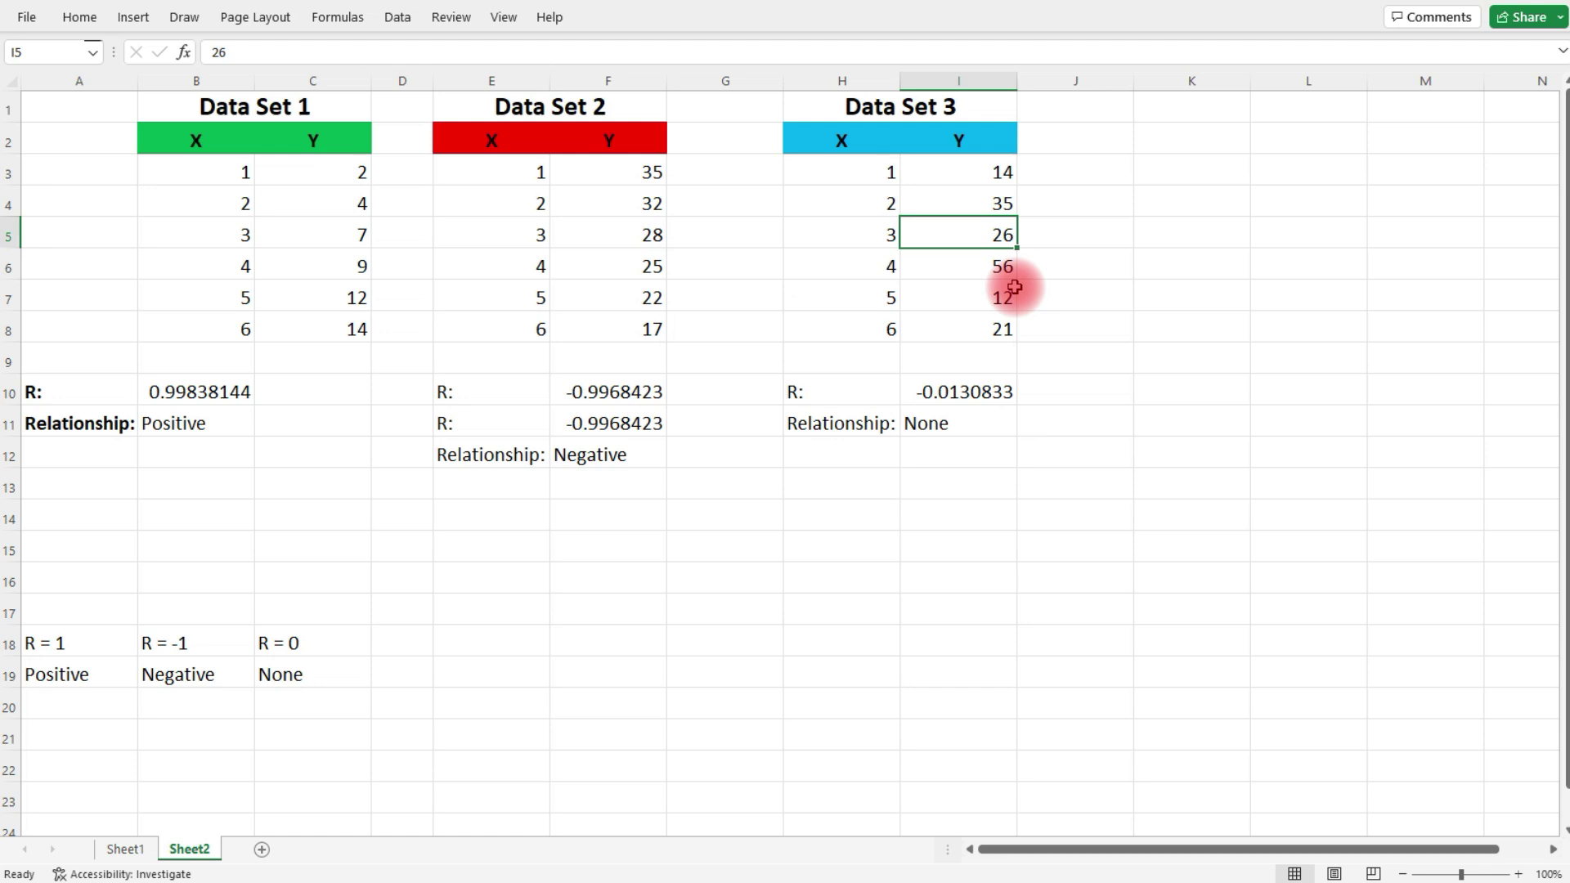
left_click_drag(847, 173, 940, 327)
left_click(132, 17)
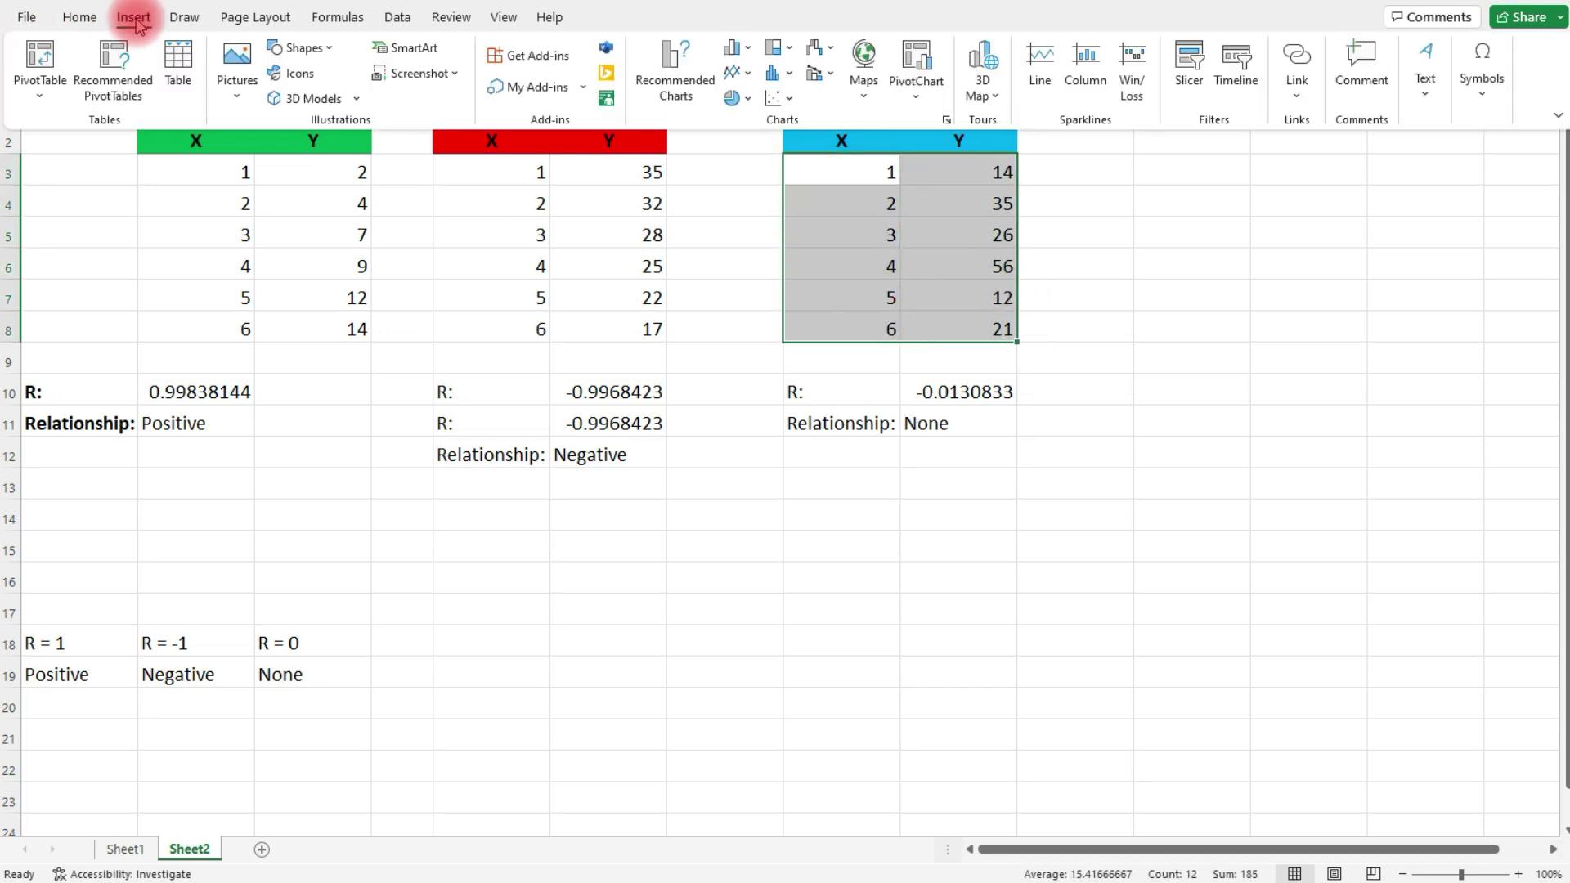
left_click(773, 98)
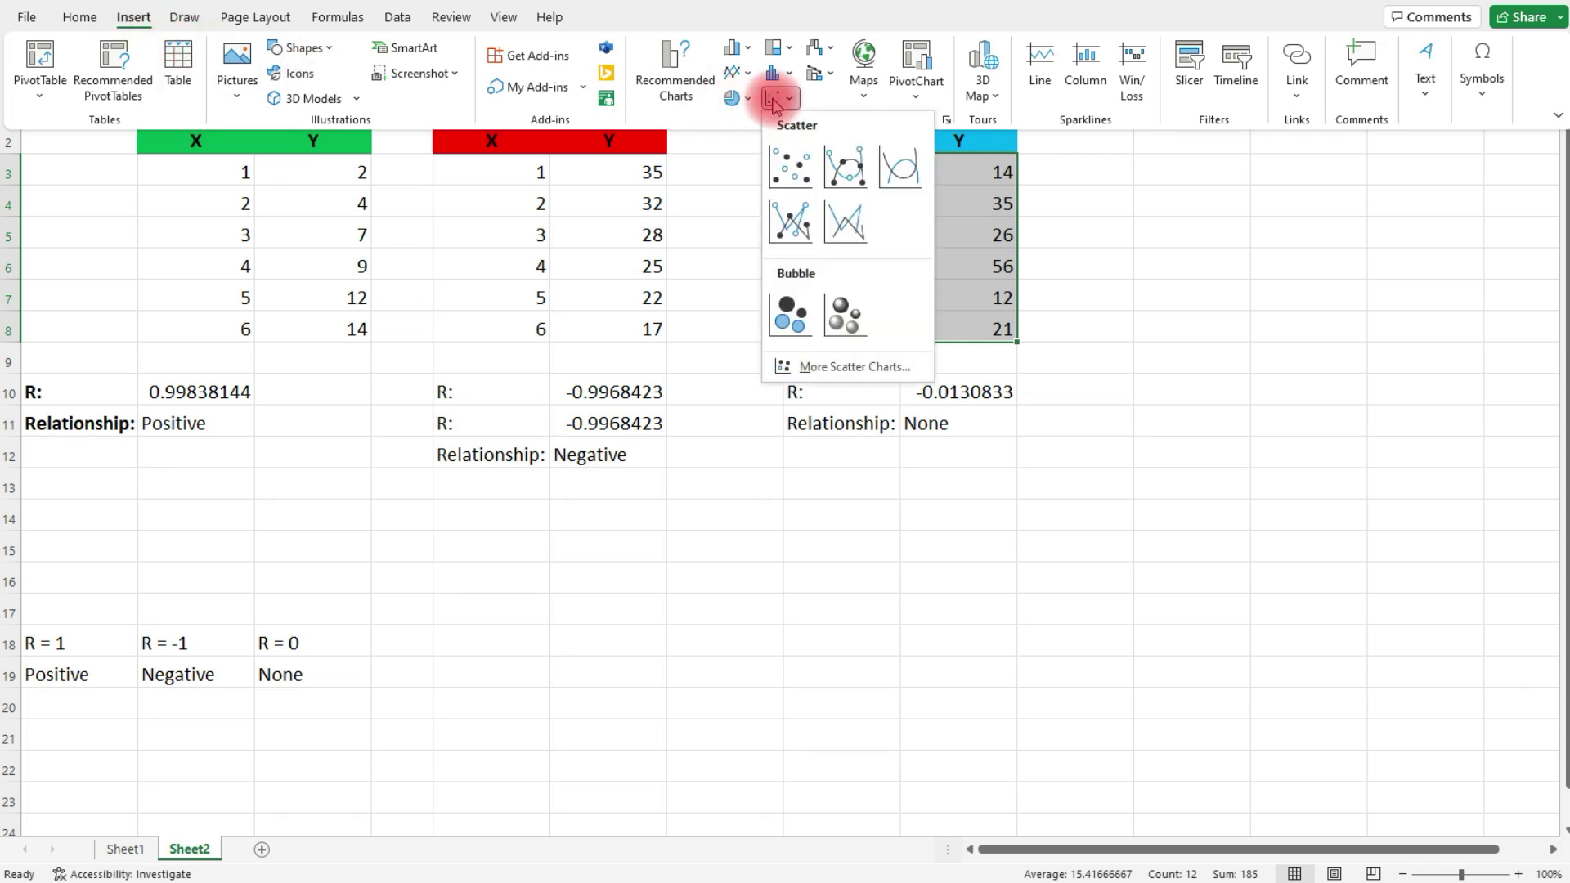
left_click(791, 157)
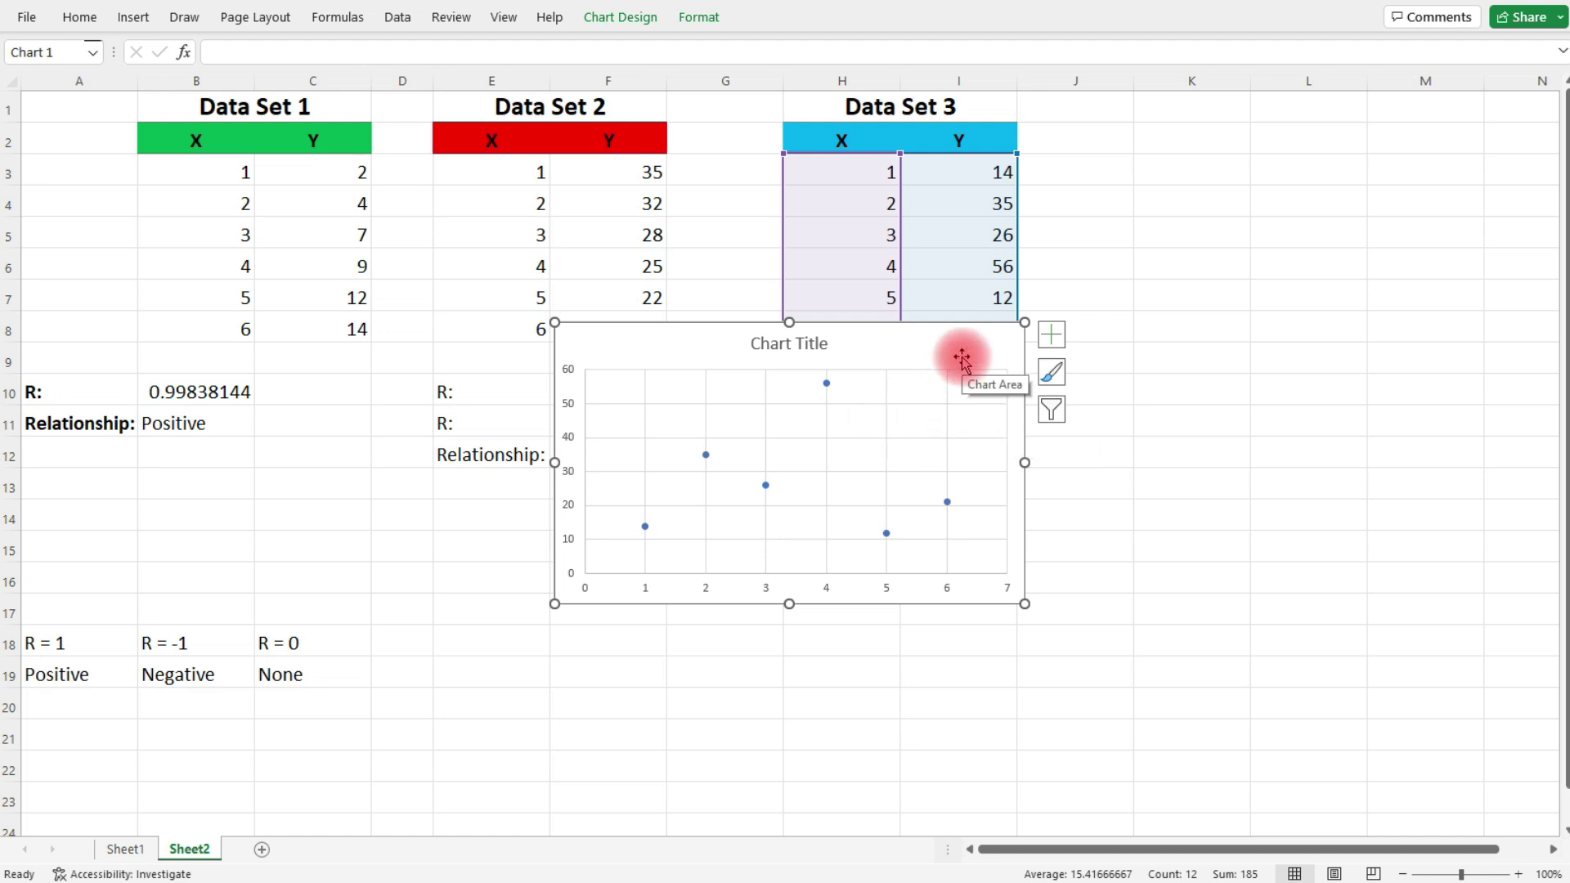
key("Delete")
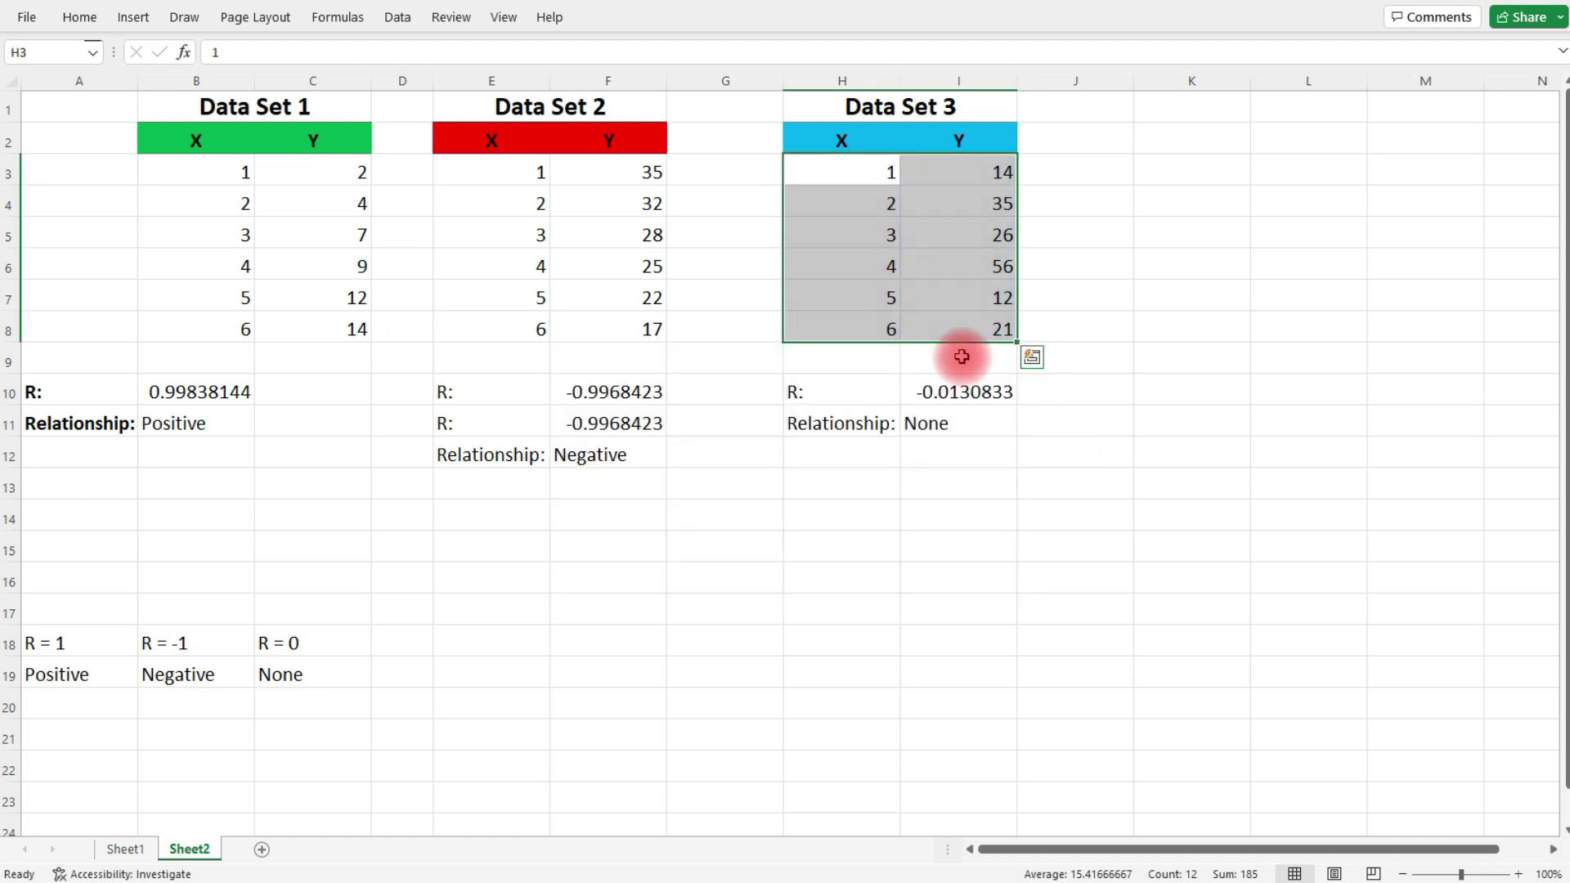